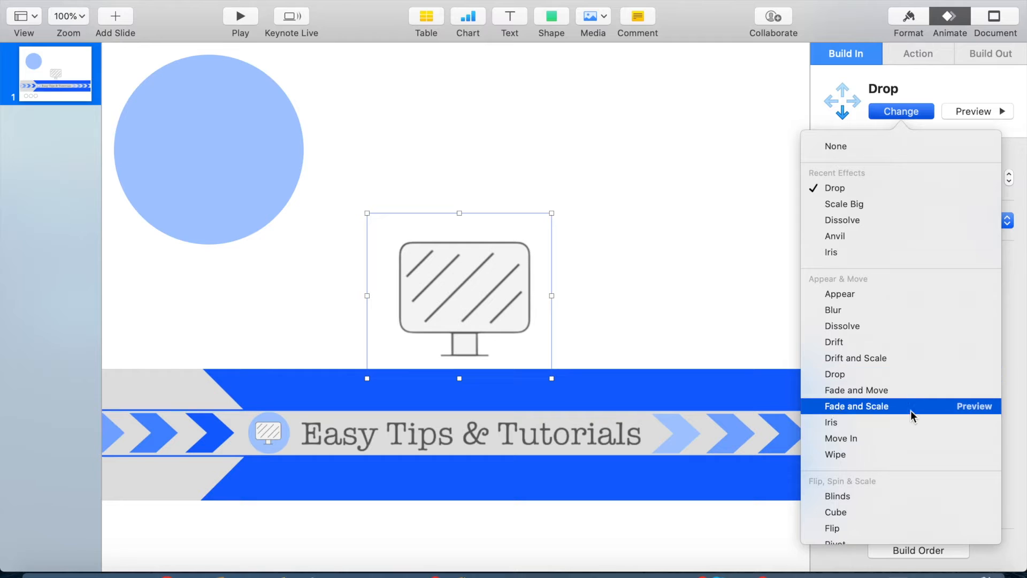
Try Blur as the monitor picture's build-in effect, and set the effect to None.
left_click(887, 314)
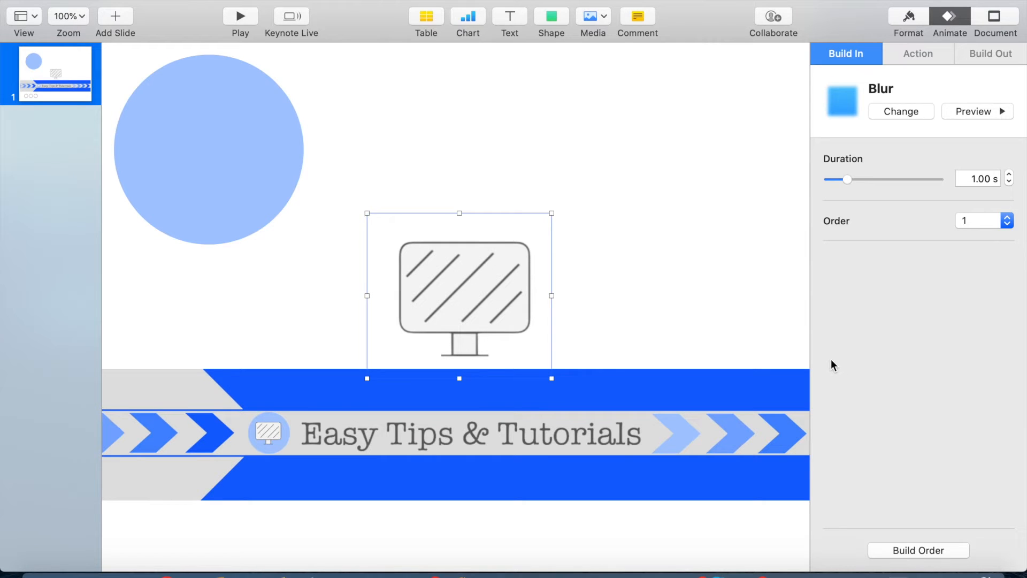
left_click(741, 289)
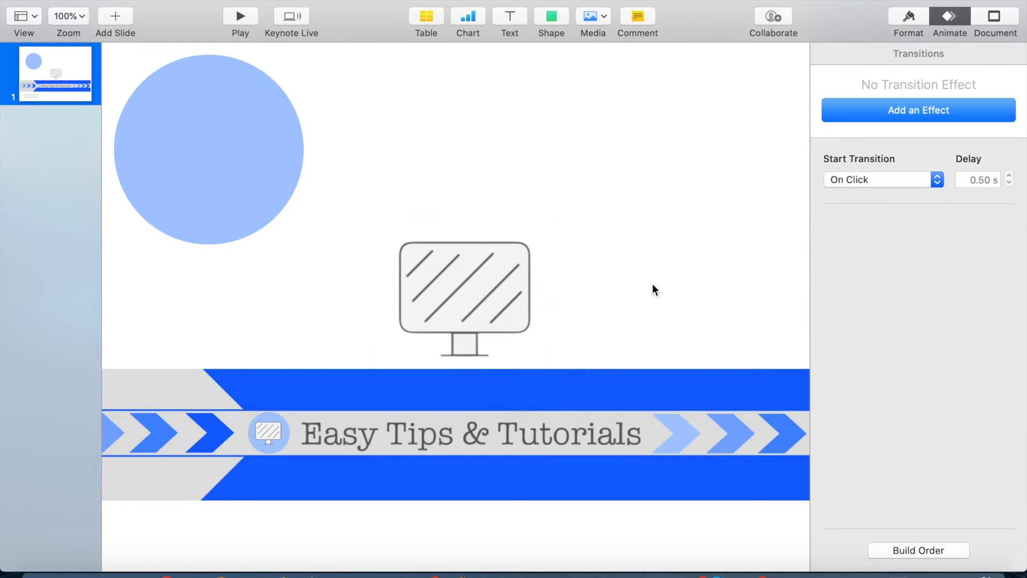
left_click(490, 288)
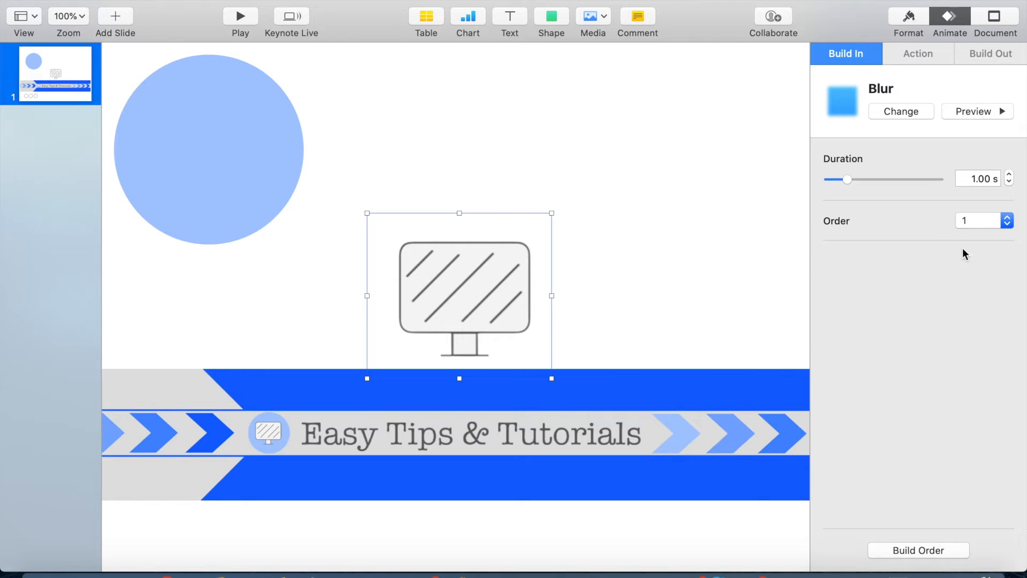
left_click(913, 114)
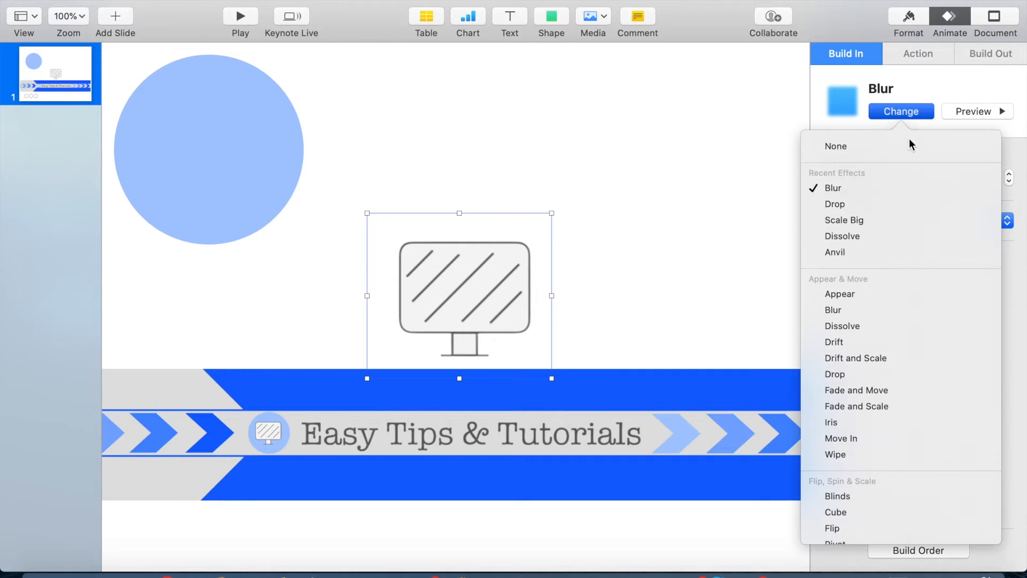
left_click(874, 149)
left_click(711, 248)
Move the Easy Tips & Tutorials banner down to the lower edge of the slide.
left_click(223, 141)
left_click(273, 413)
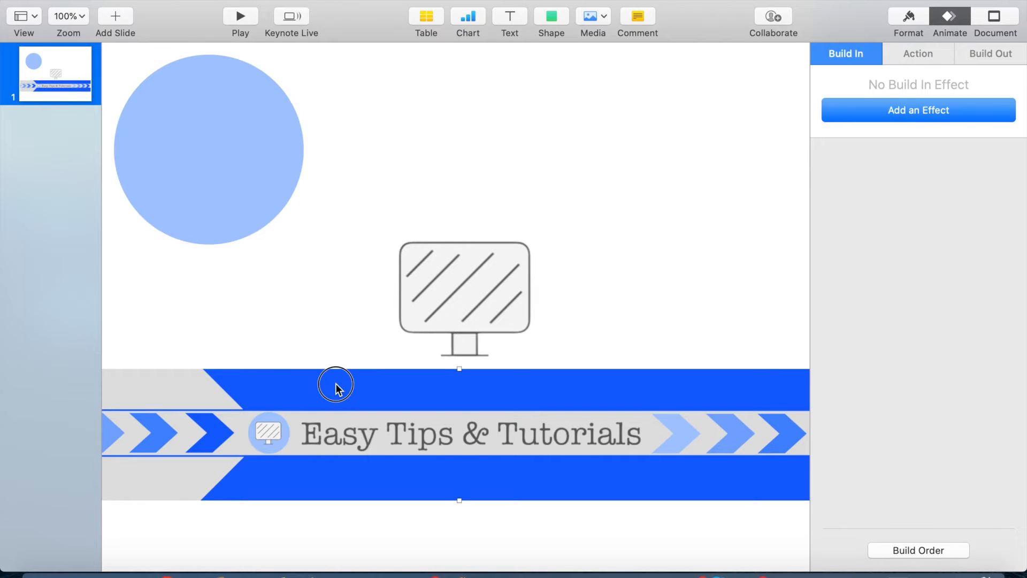
left_click_drag(335, 385, 325, 491)
Move the light blue circle onto the monitor picture, send it to the back, and centre it around the monitor.
left_click(262, 209)
left_click_drag(241, 161, 491, 306)
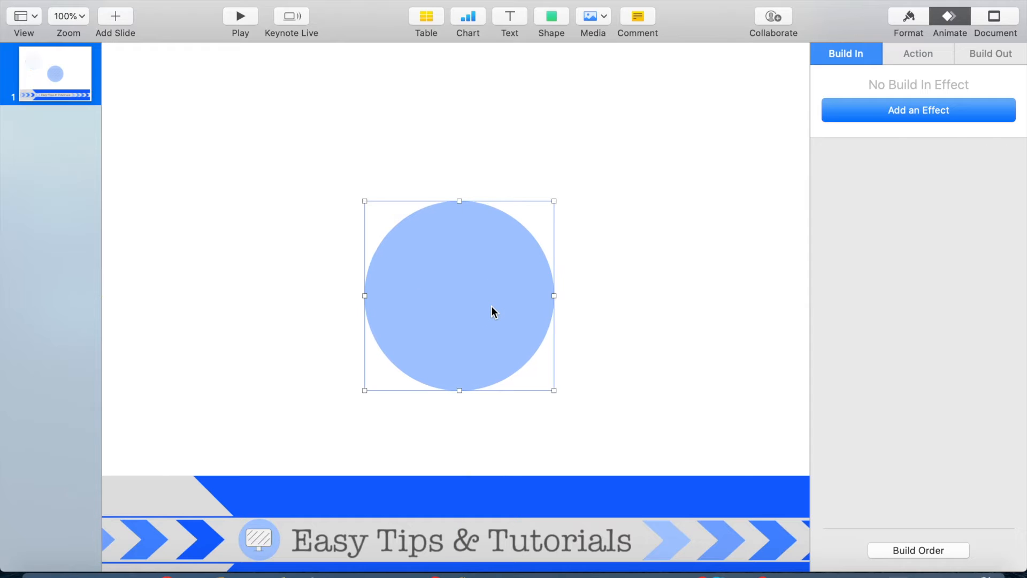
right_click(491, 306)
left_click(425, 301)
left_click_drag(425, 301, 241, 258)
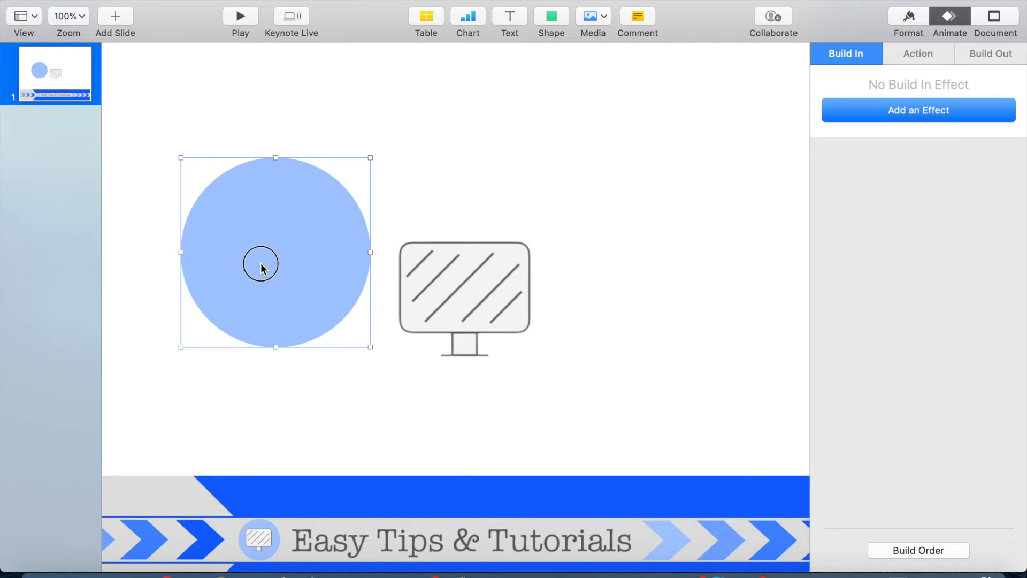
left_click_drag(261, 268, 452, 302)
right_click(451, 301)
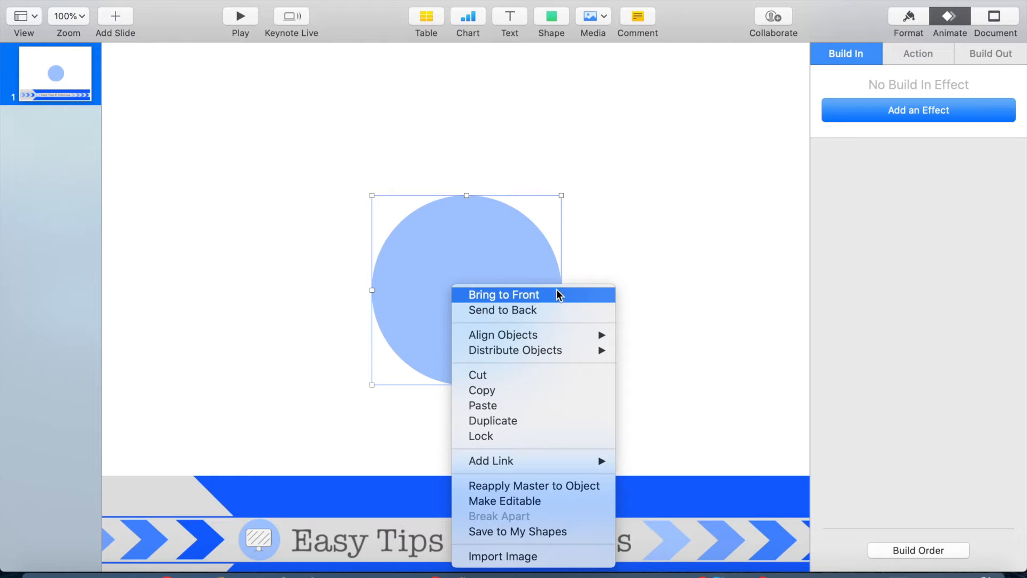
left_click(554, 311)
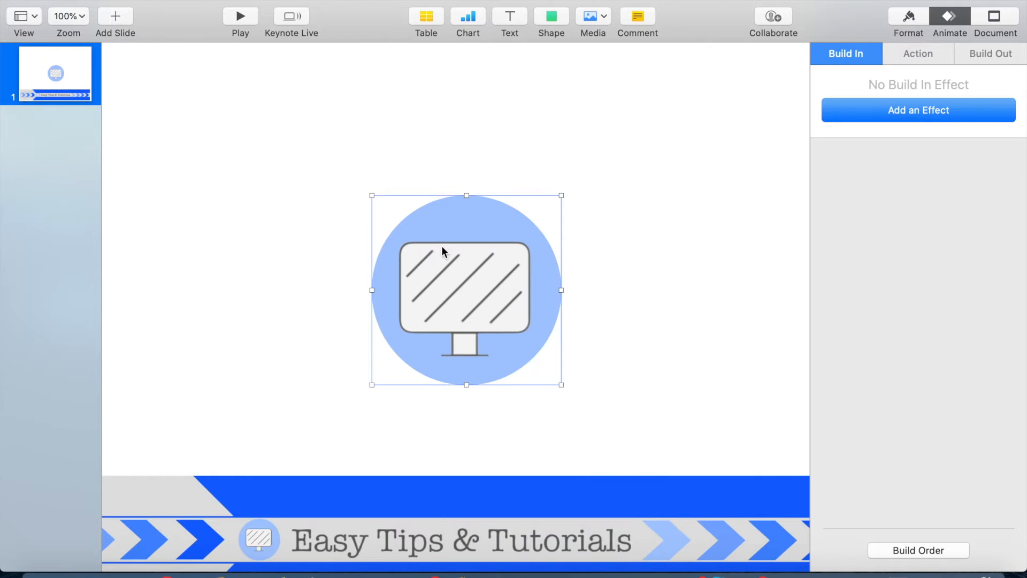
mouse_move(509, 360)
left_mouse_down()
mouse_move(500, 351)
mouse_move(508, 361)
left_mouse_up()
left_click(626, 419)
Add a Drop build-in effect to the light blue circle.
left_click(547, 300)
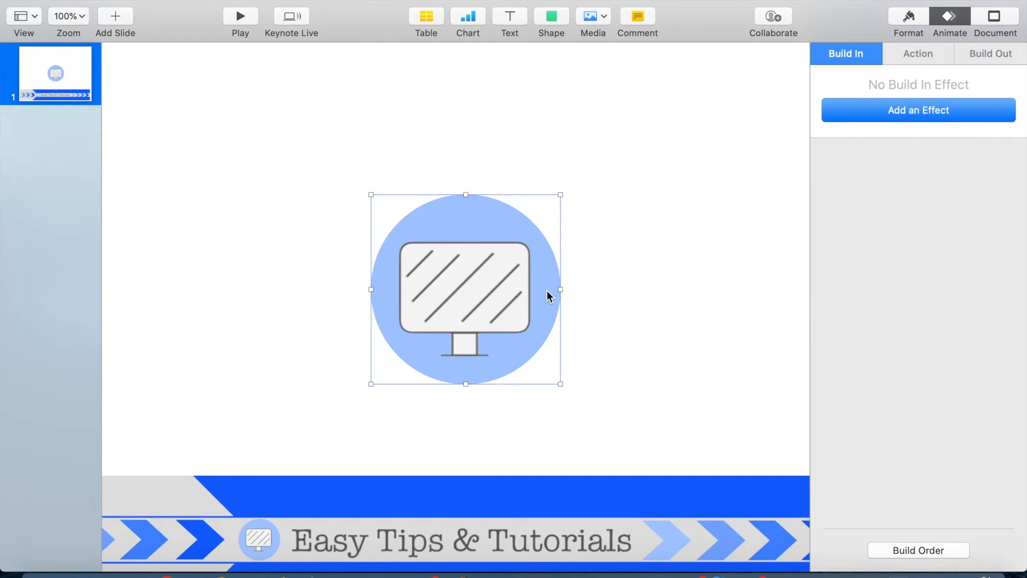
left_click(885, 110)
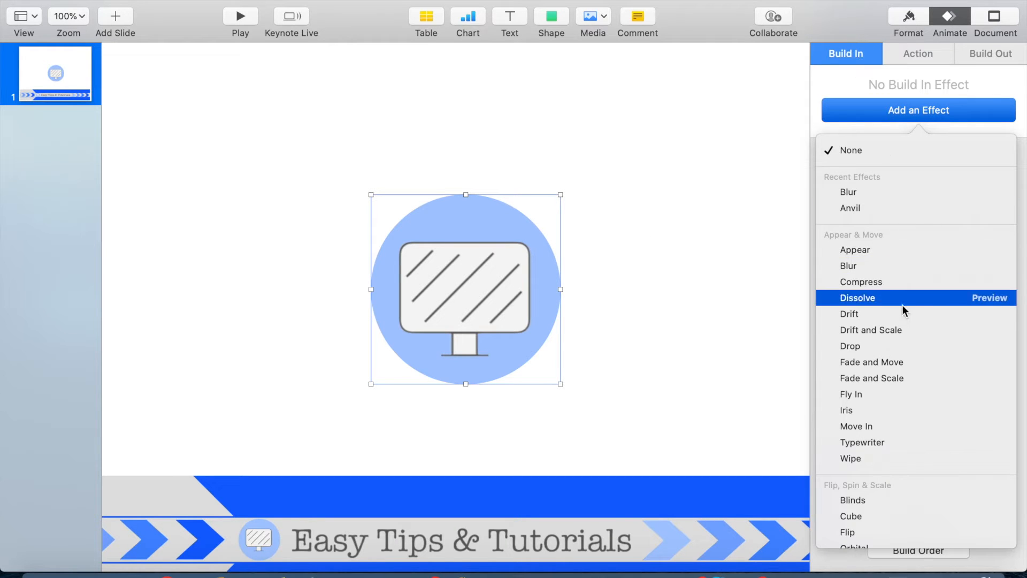
left_click(913, 349)
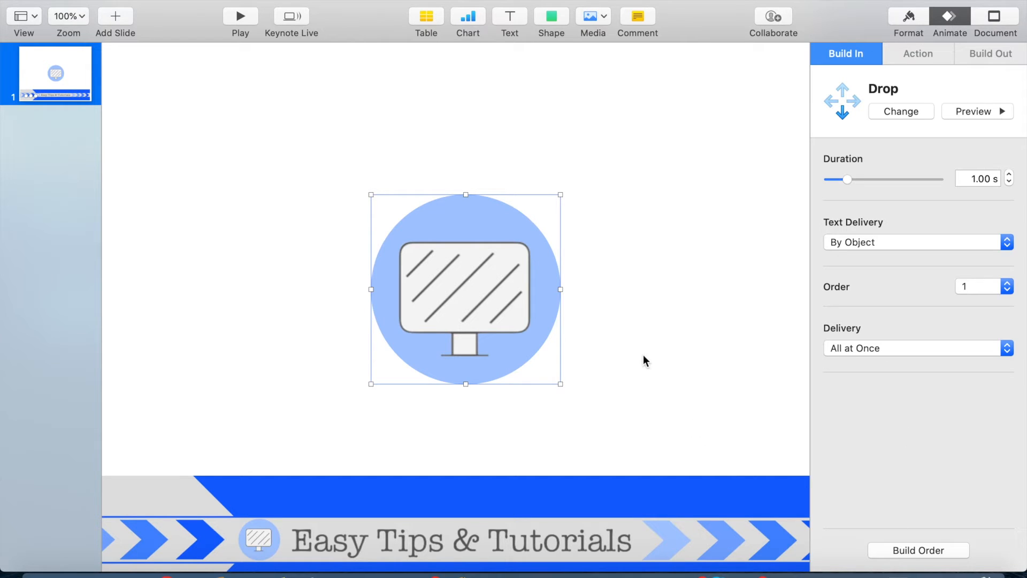
left_click(643, 354)
Try the Appear and Drift build-in effects on the monitor picture.
left_click(507, 300)
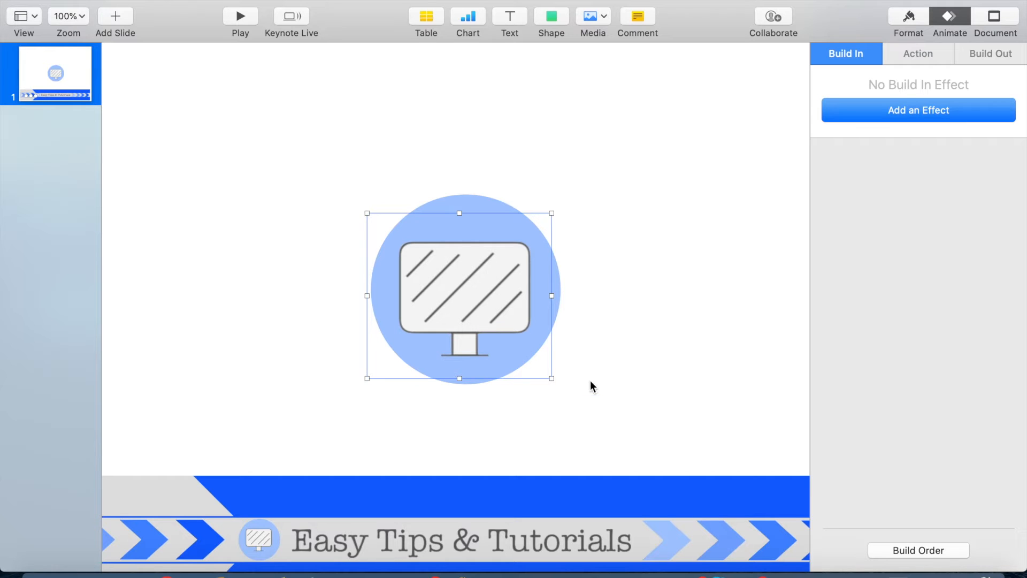
left_click(887, 113)
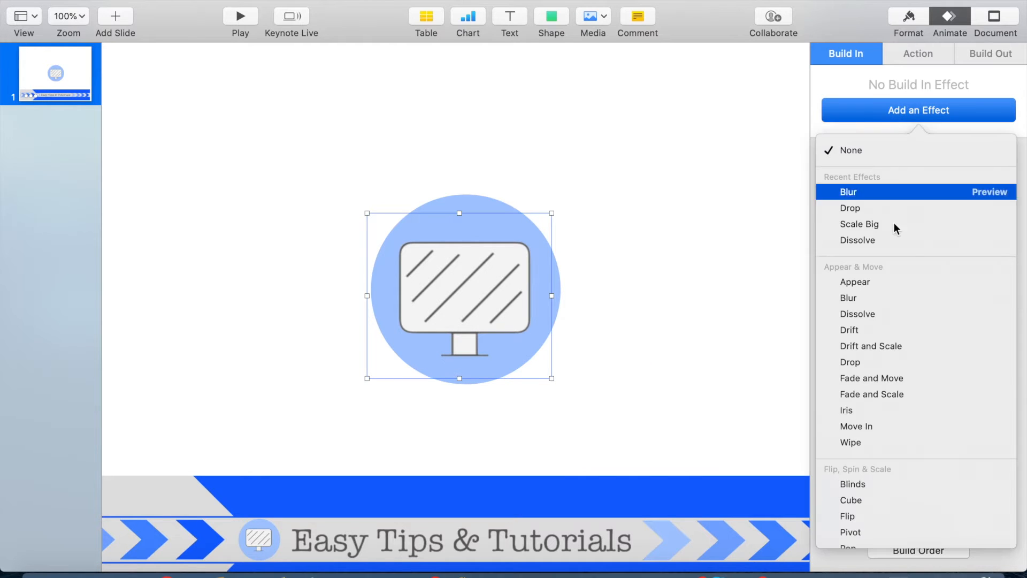
left_click(897, 284)
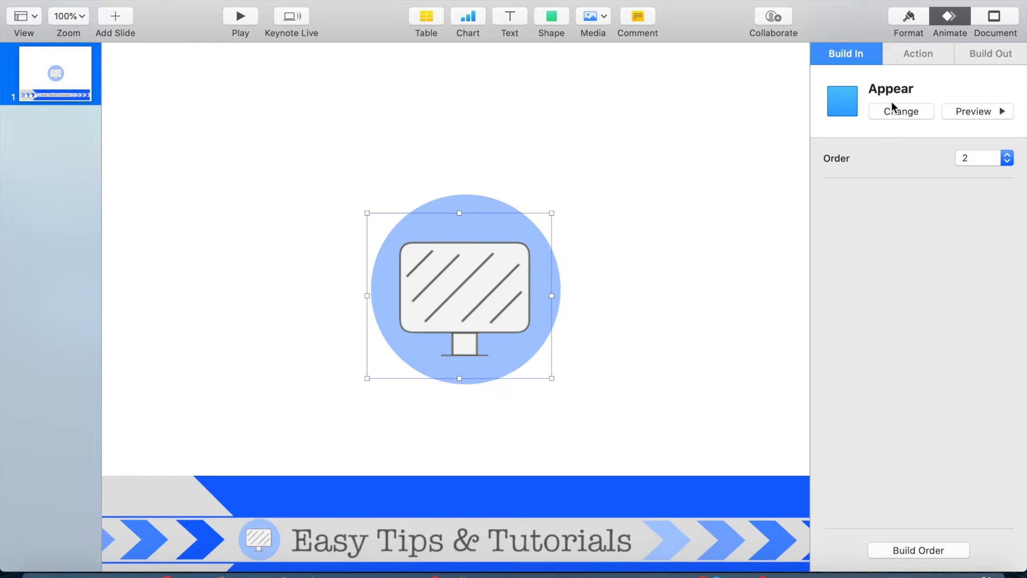
left_click(894, 114)
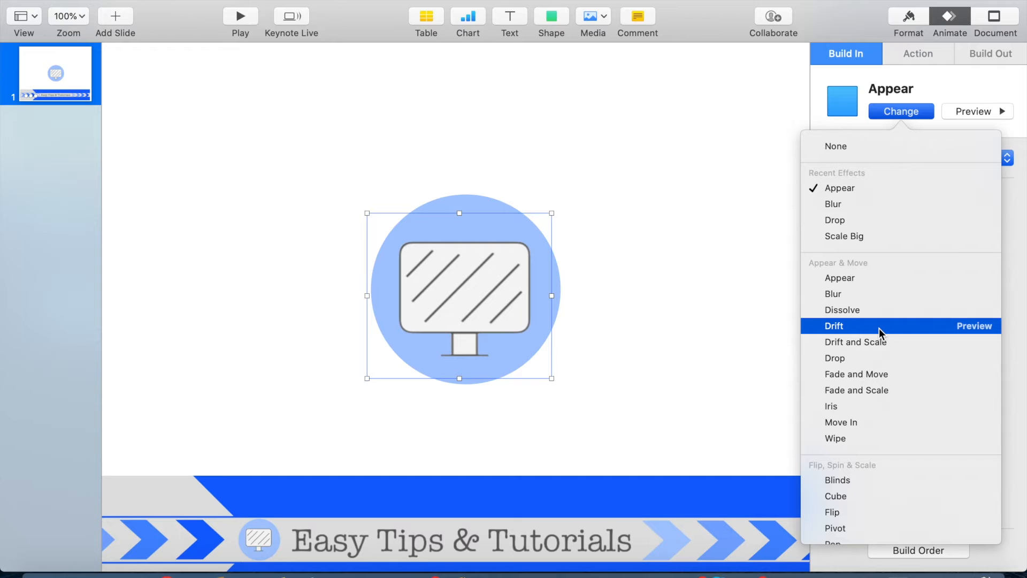
left_click(878, 326)
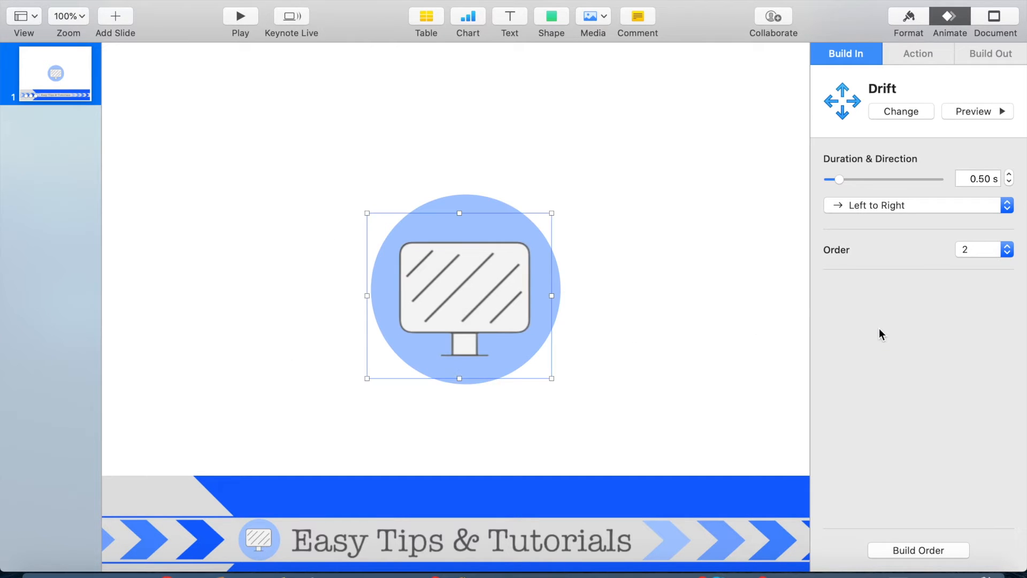
Change the monitor picture's build-in effect to Wipe.
left_click(894, 119)
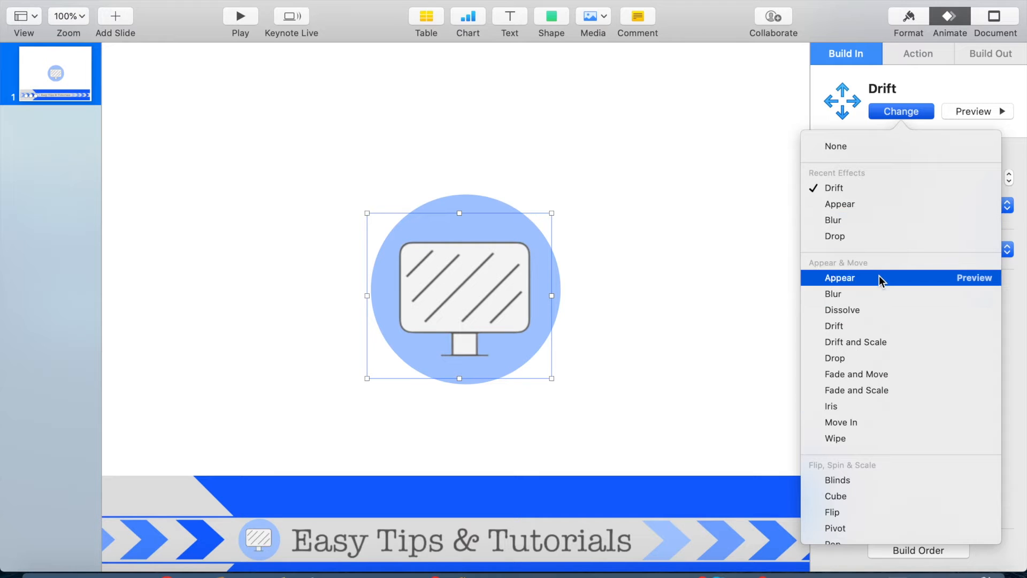
left_click(859, 441)
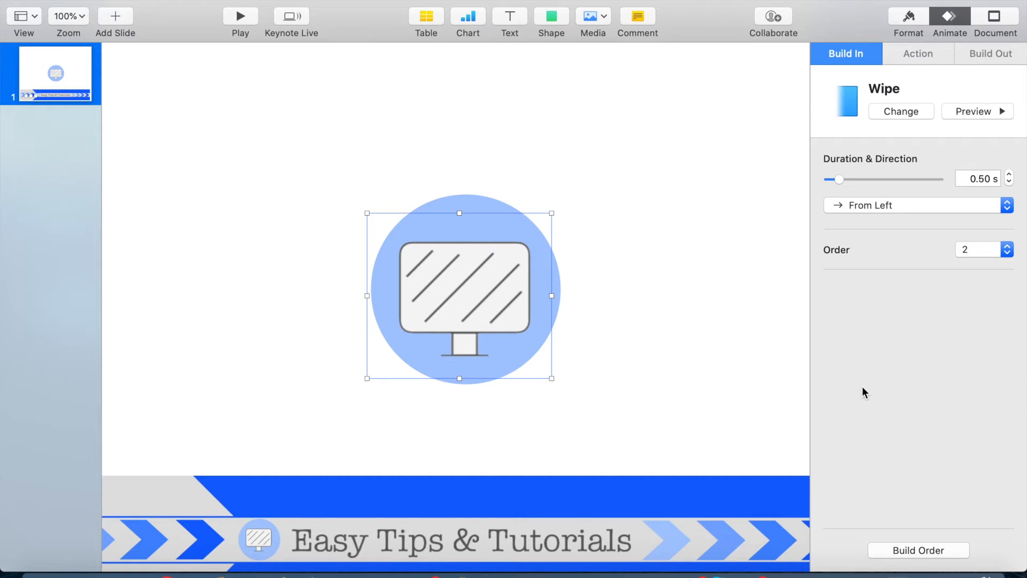
left_click(649, 296)
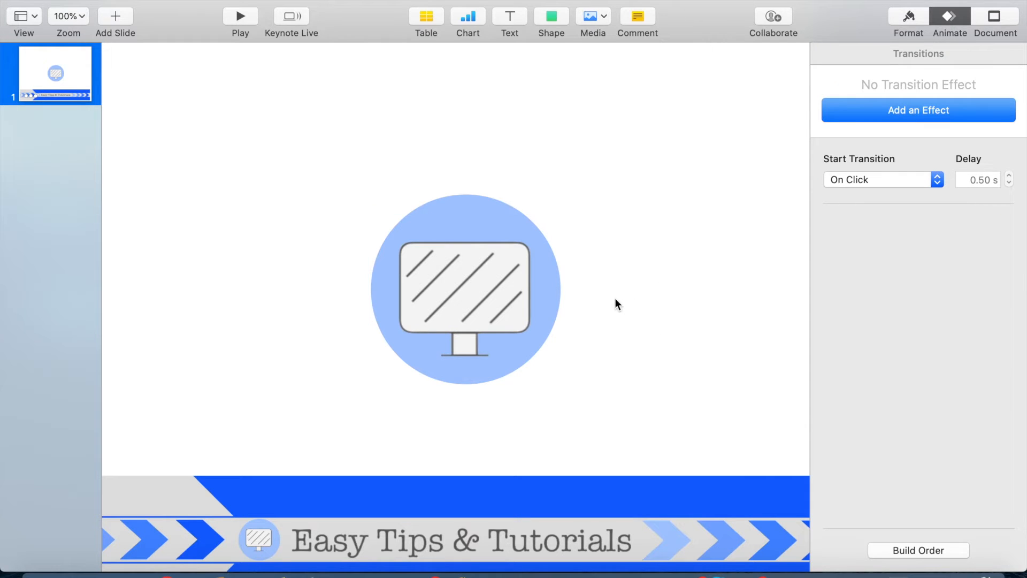
Open the build order and set the circle's Drop build to start After Transition.
left_click(527, 286)
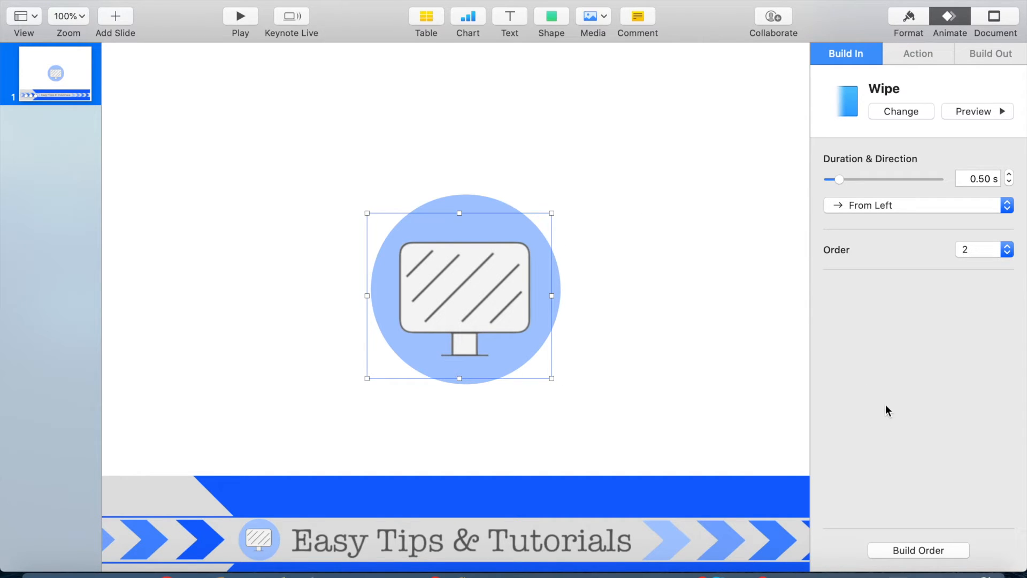
left_click(943, 550)
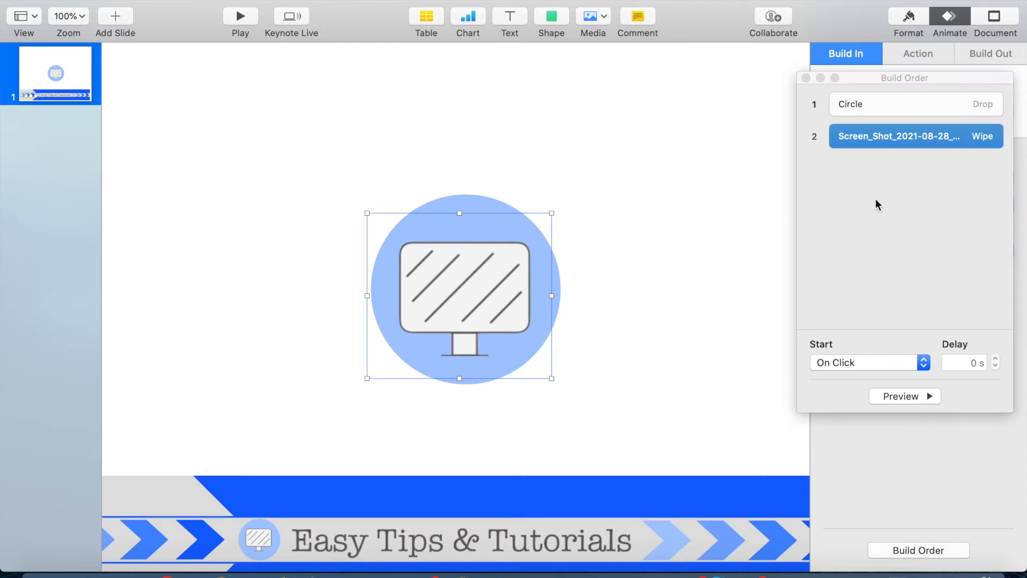
left_click(870, 107)
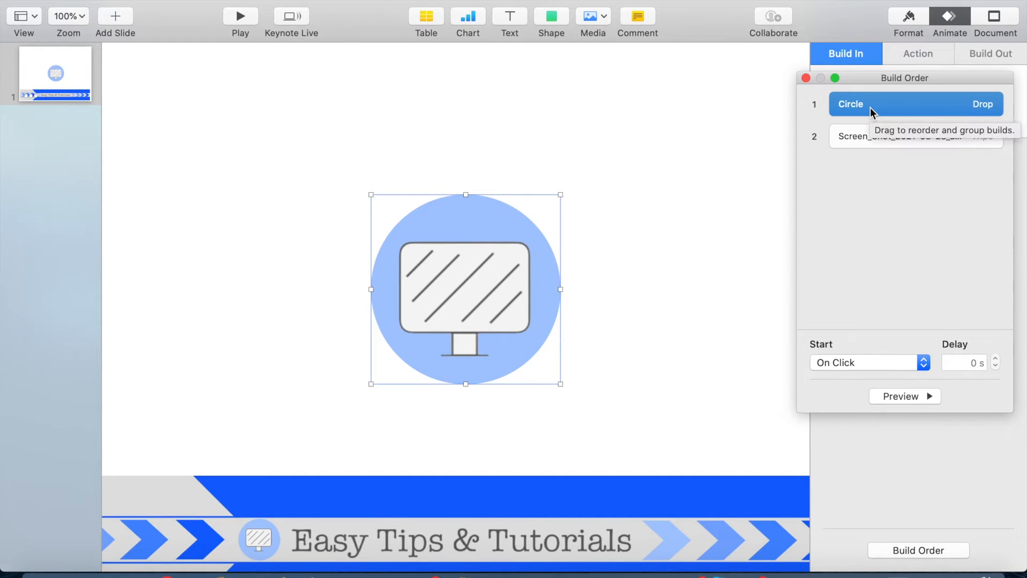
left_click(867, 137)
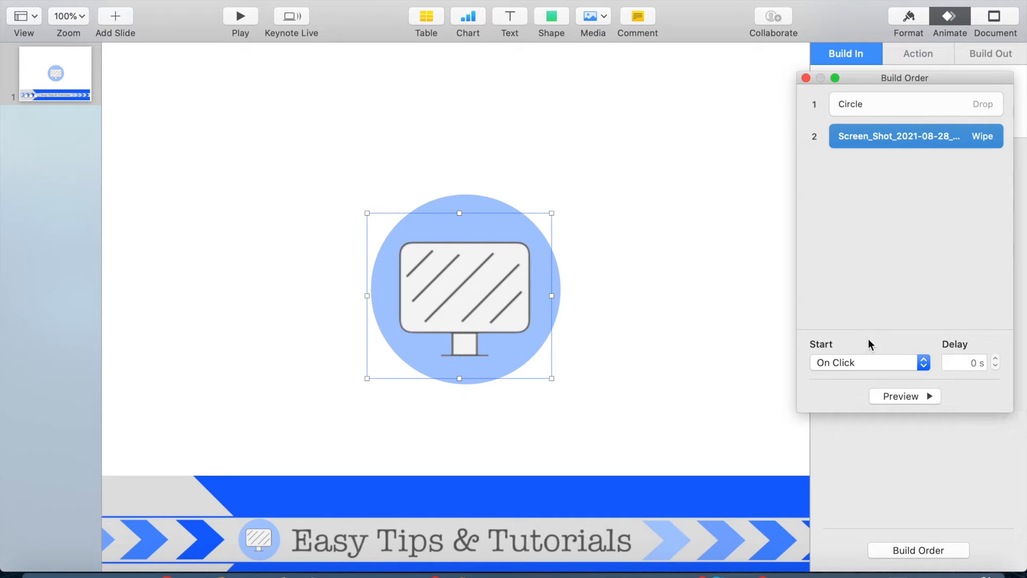
left_click(867, 107)
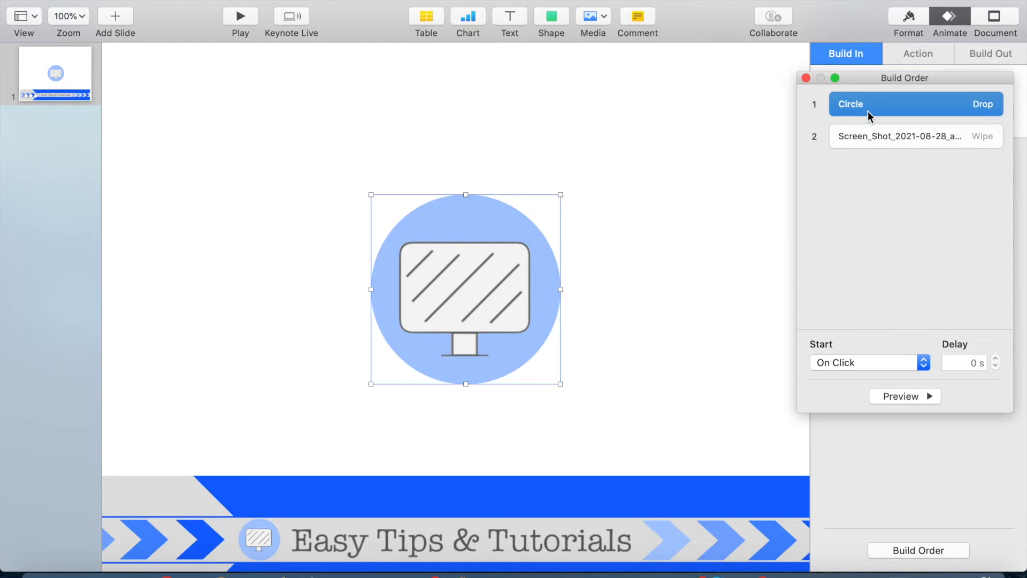
left_click(851, 361)
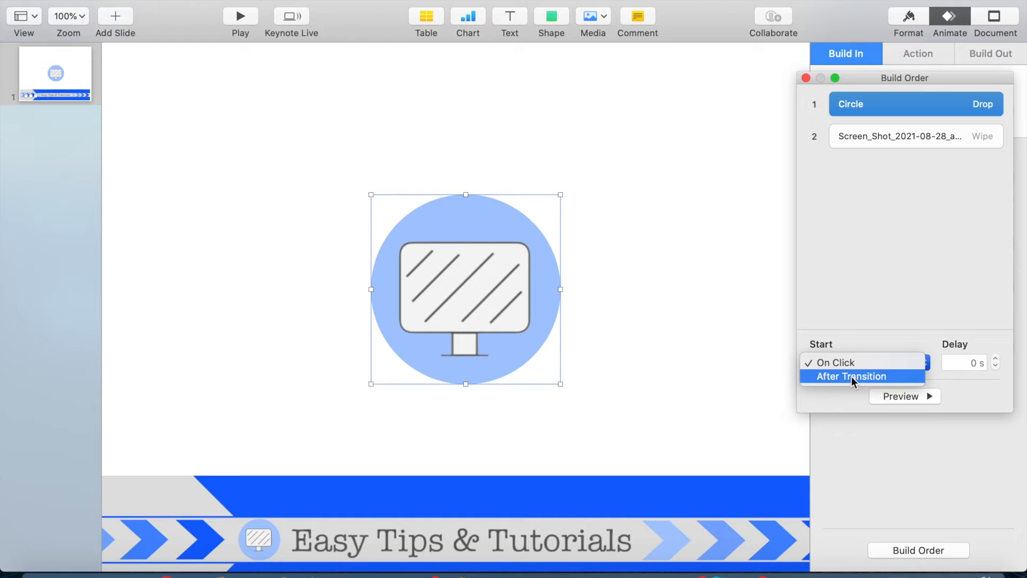
left_click(851, 377)
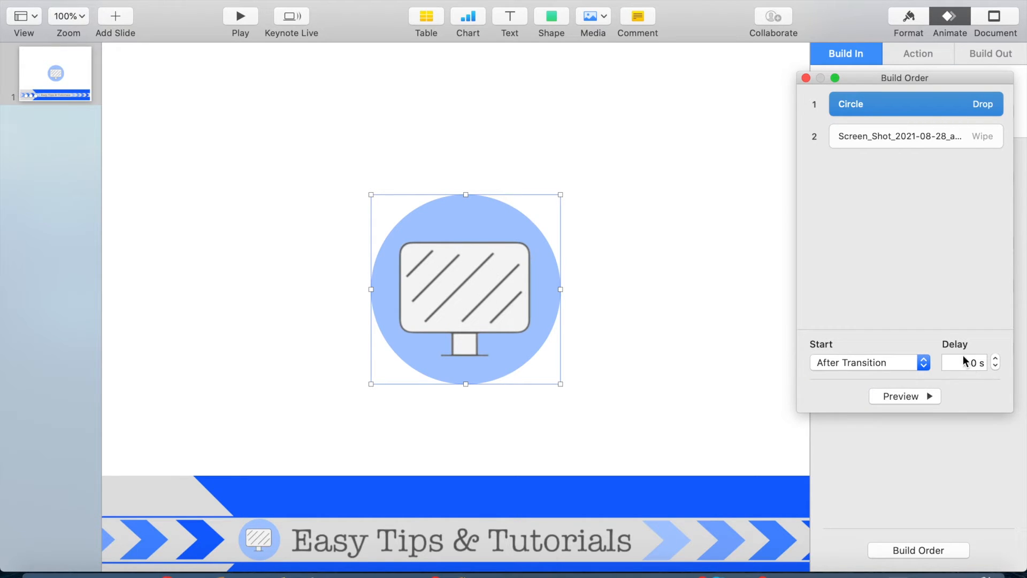
Set the monitor picture's Wipe build to start After Build 1 and preview the animation.
left_click(889, 137)
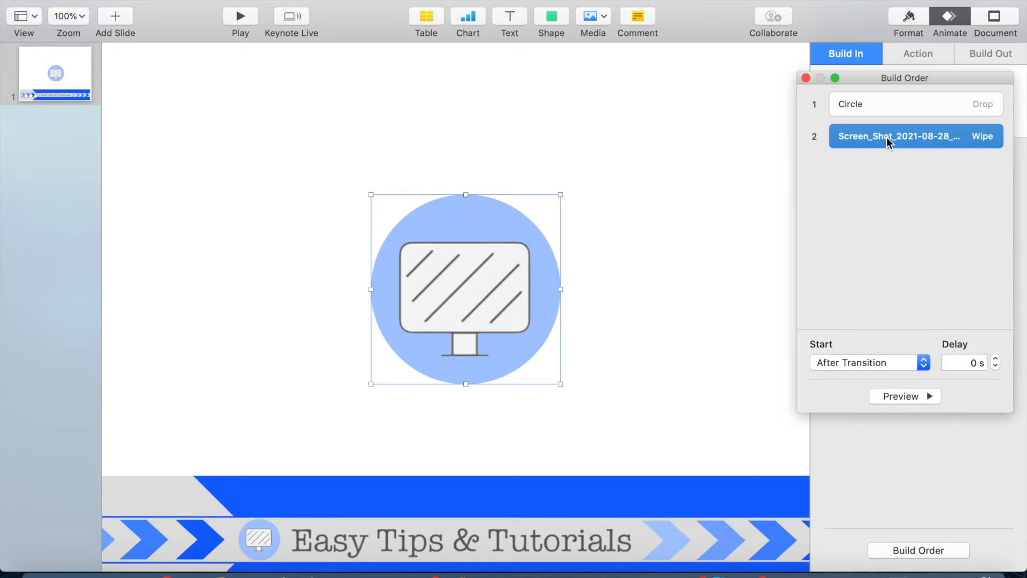
left_click(923, 361)
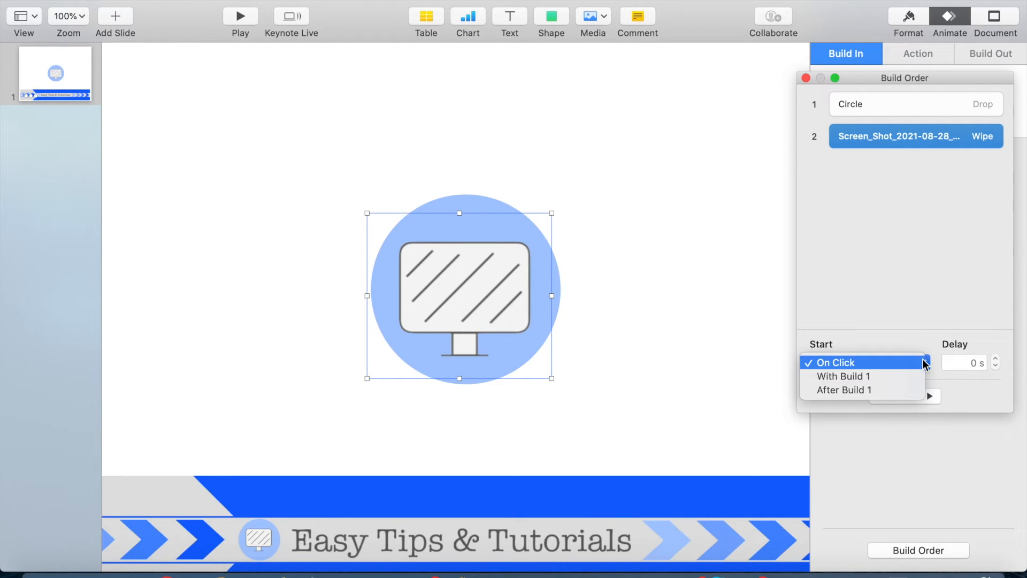
left_click(886, 393)
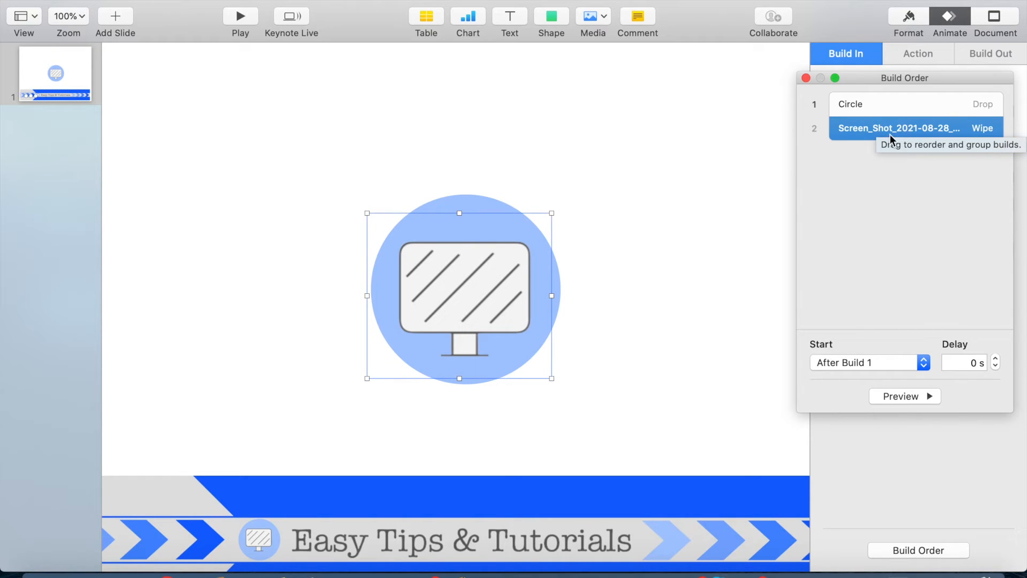
left_click(905, 397)
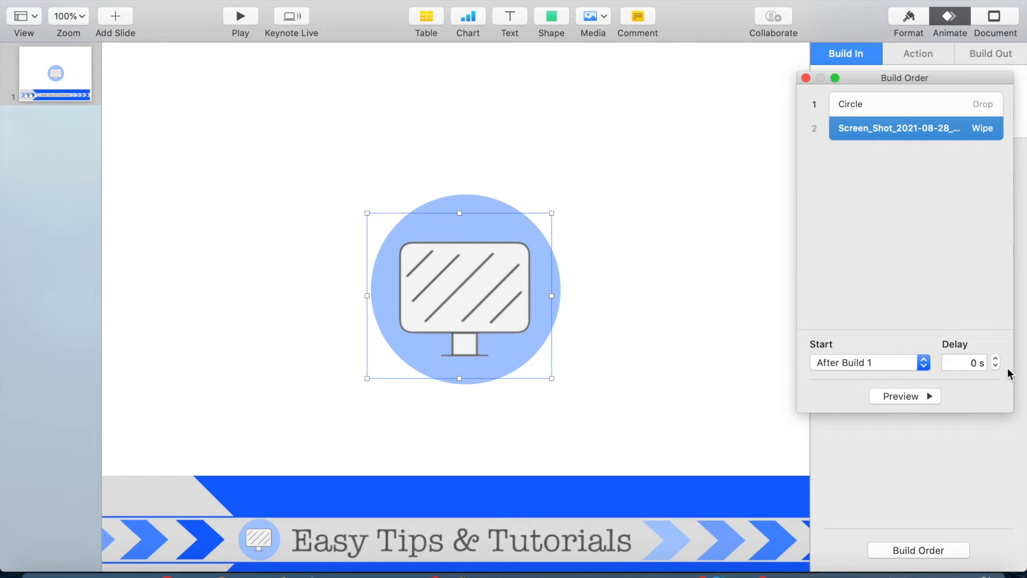
Set the Wipe build's delay to 0.50 s and preview the animation.
left_click(995, 359)
left_click(995, 359)
left_click(995, 359)
left_click(995, 358)
left_click(996, 359)
left_click(995, 359)
left_click(995, 359)
left_click(909, 397)
left_click(903, 393)
Shrink the monitor picture, move it to the middle of the circle, and preview the builds.
left_click(552, 213)
left_click_drag(553, 209, 500, 260)
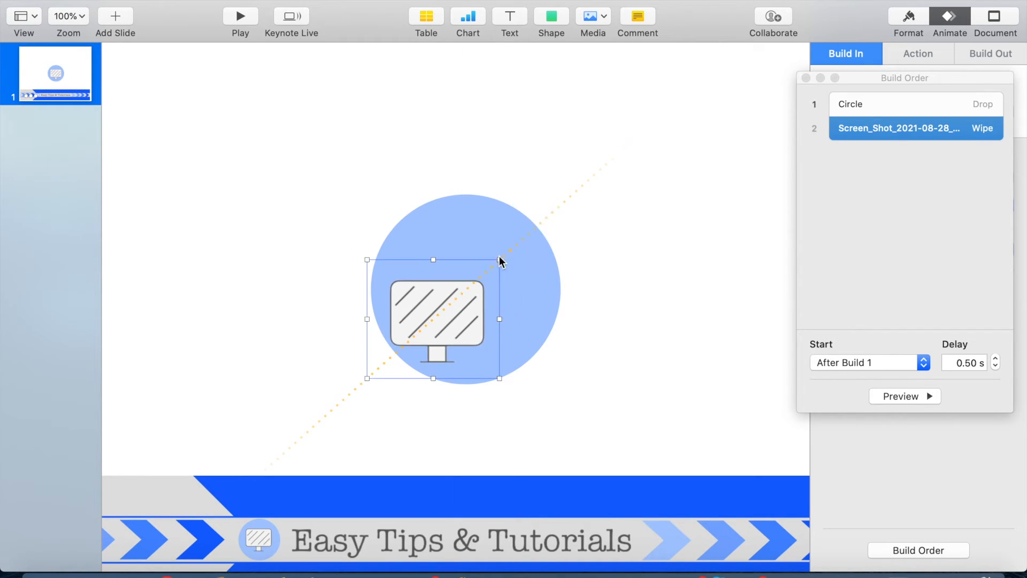
left_click_drag(465, 316, 498, 285)
left_click(661, 241)
left_click(915, 396)
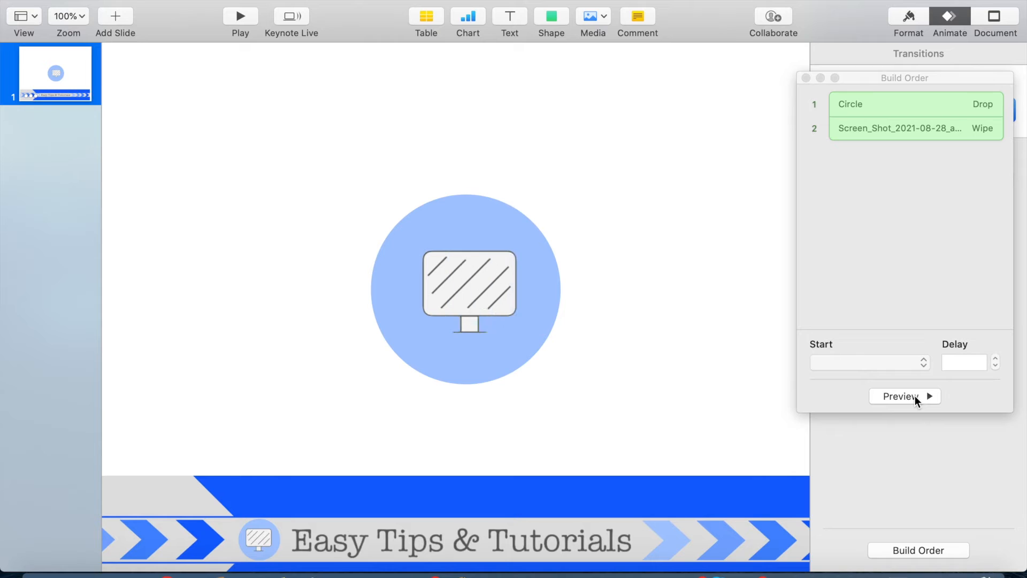
Enlarge the monitor picture slightly, recentre it in the circle, and close the build order window.
left_click(457, 307)
left_click_drag(399, 348, 375, 377)
left_click_drag(451, 305, 459, 300)
left_click(730, 278)
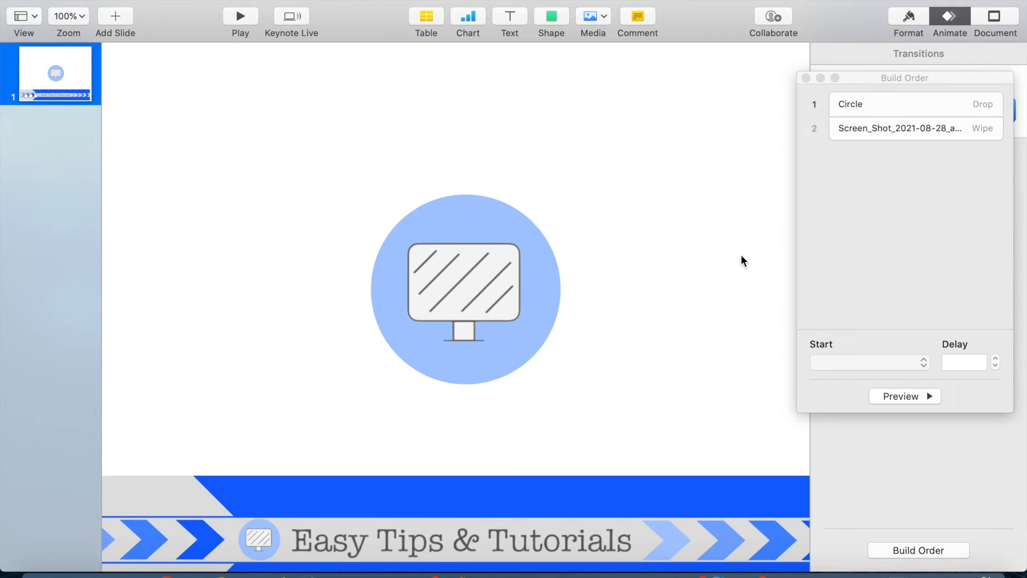
left_click(806, 78)
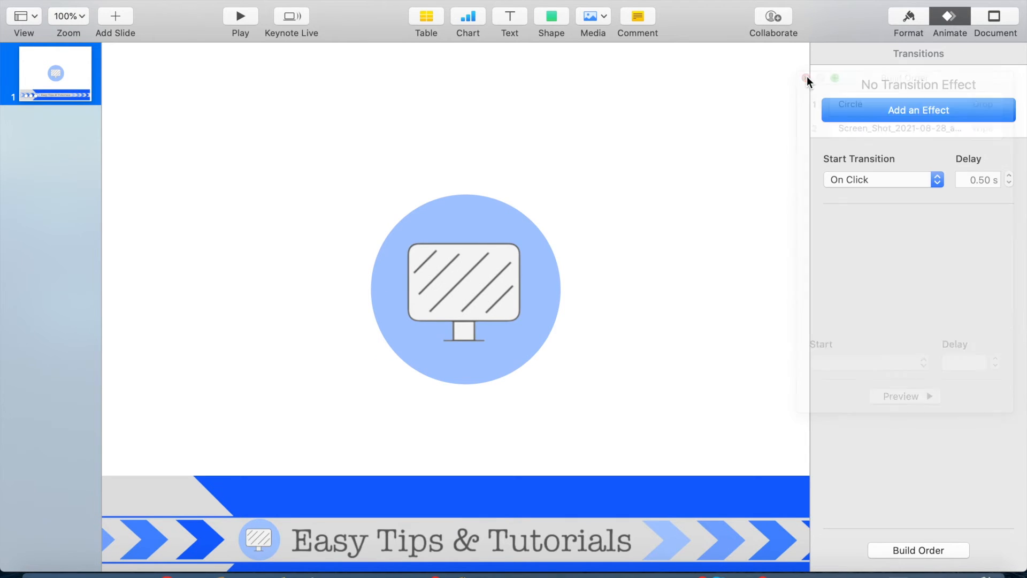
Select the blue circle behind the monitor picture and add a Flip action effect to it.
left_click(535, 272)
left_click(477, 272)
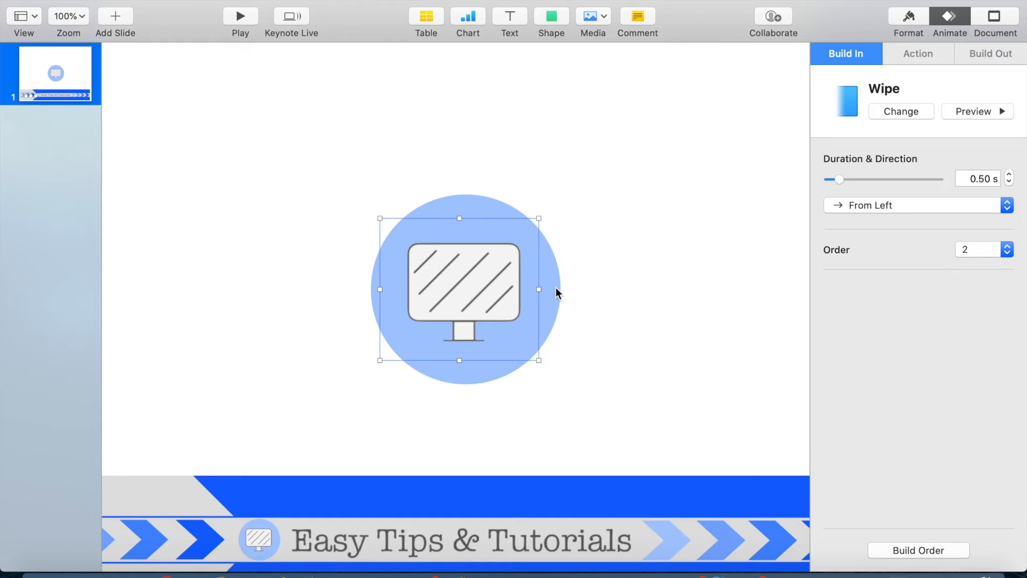
left_click(611, 280)
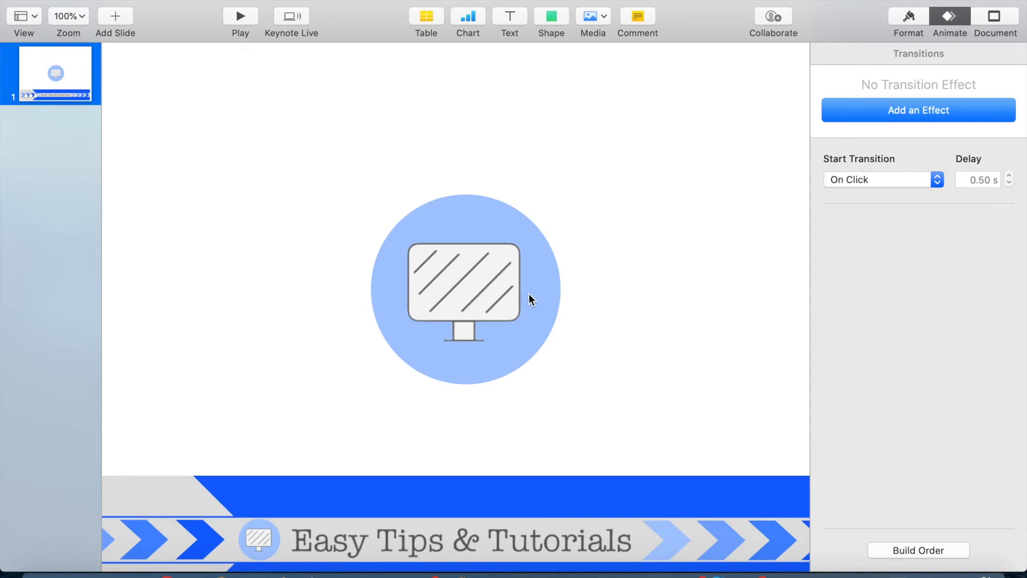
left_click(489, 257)
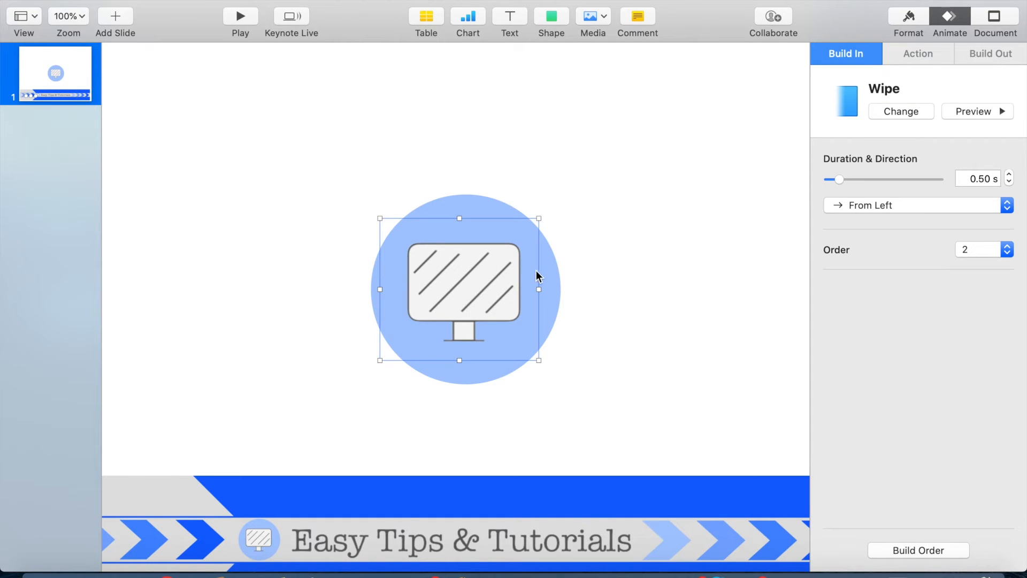
left_click(548, 275)
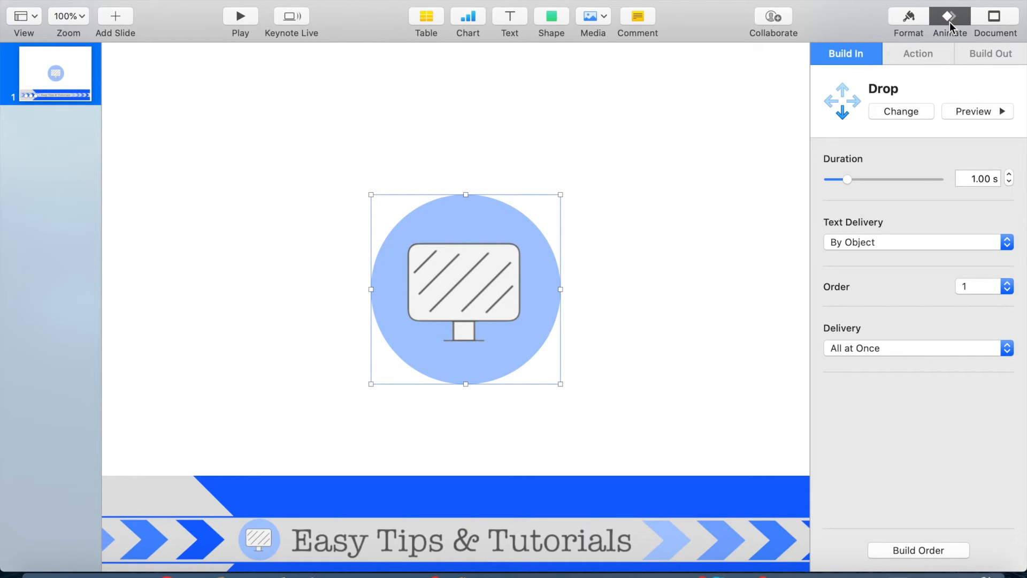
left_click(920, 56)
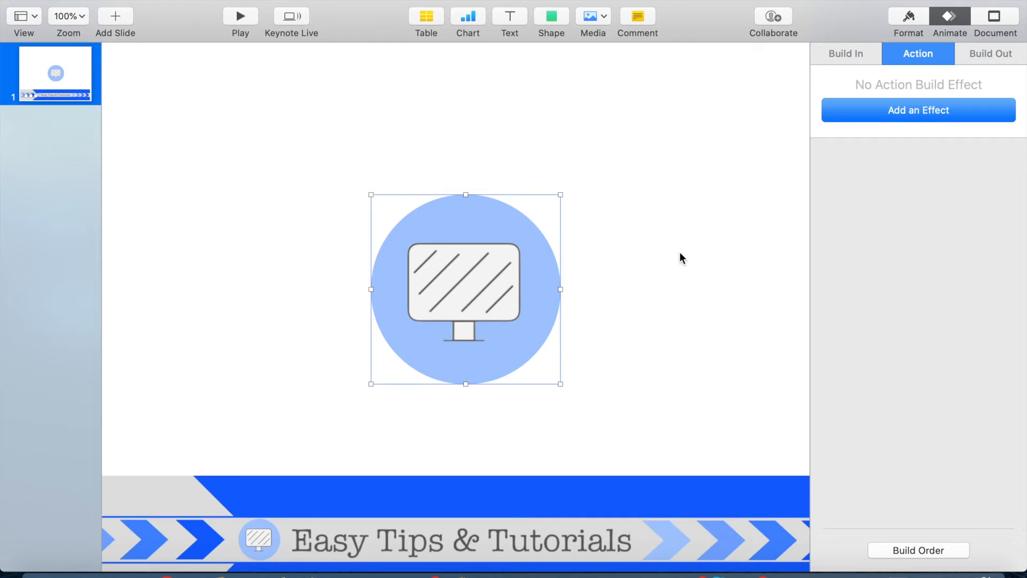
left_click(874, 115)
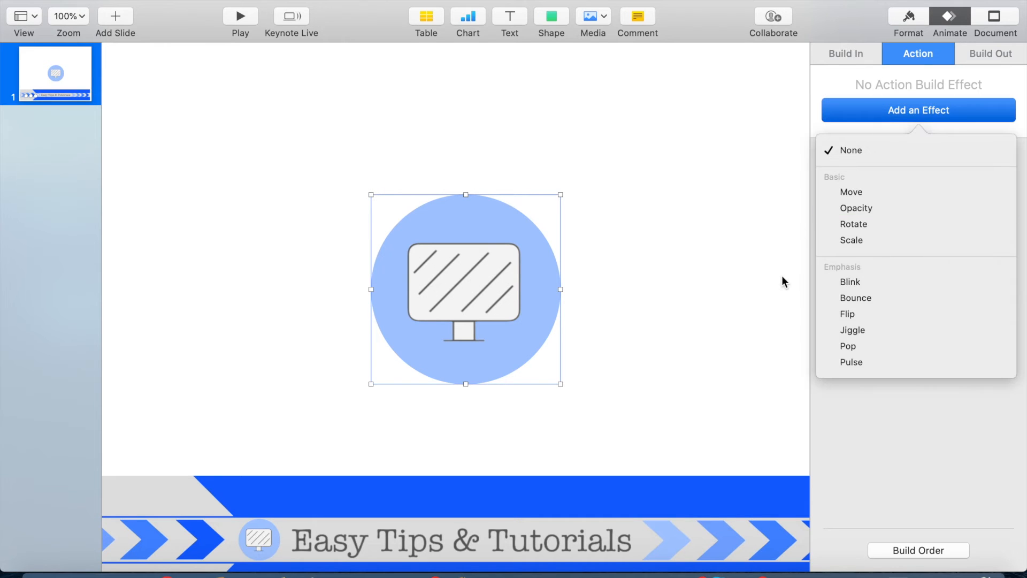
left_click(885, 315)
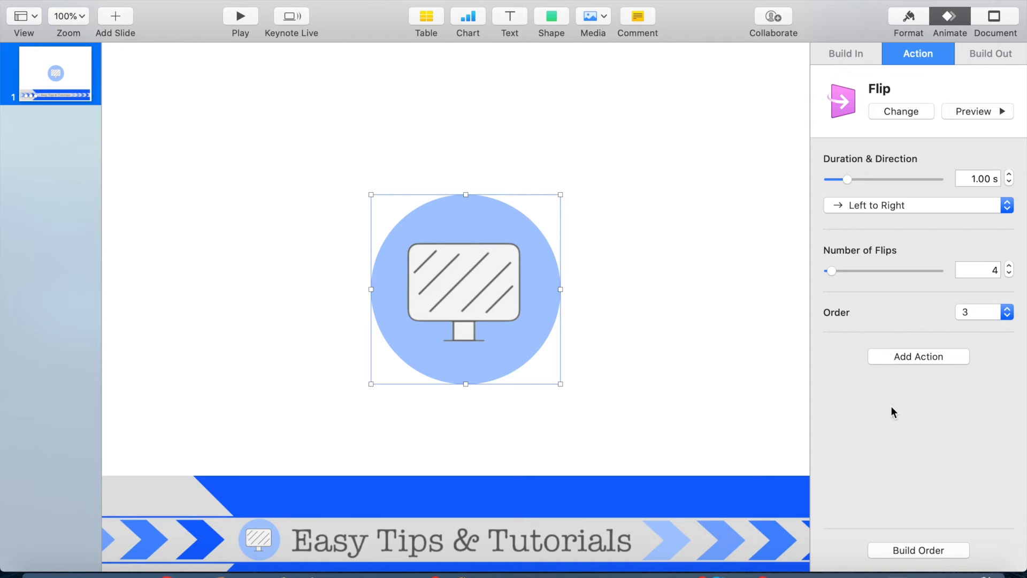
Set the circle's Flip build to start After Build 2 in the build order.
left_click(907, 551)
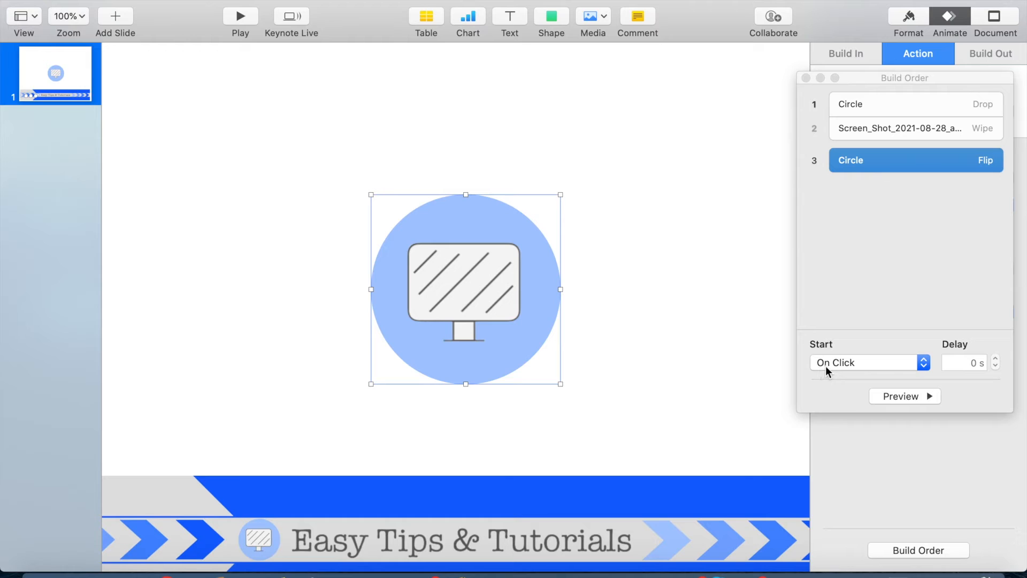
left_click(849, 365)
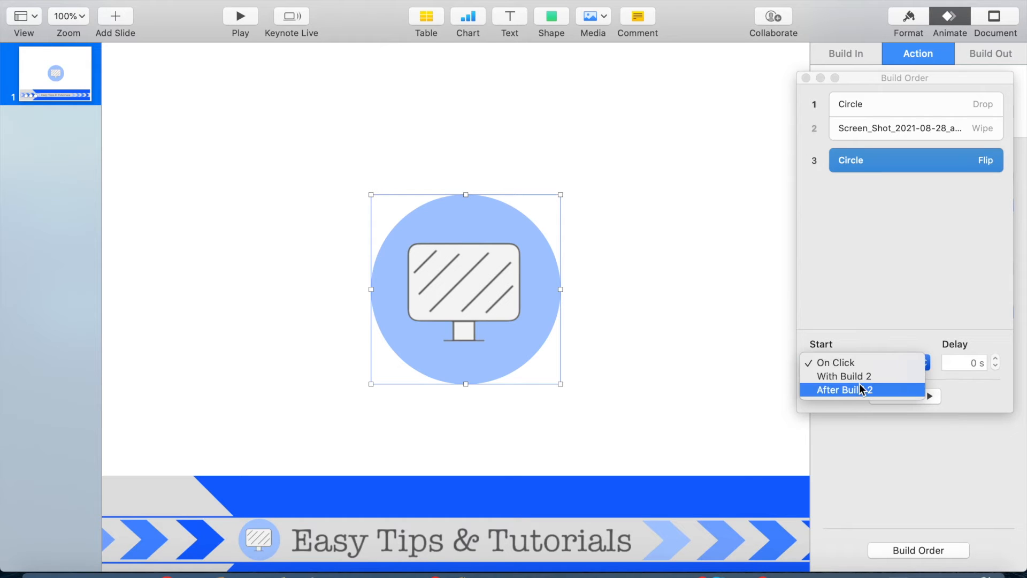
left_click(860, 389)
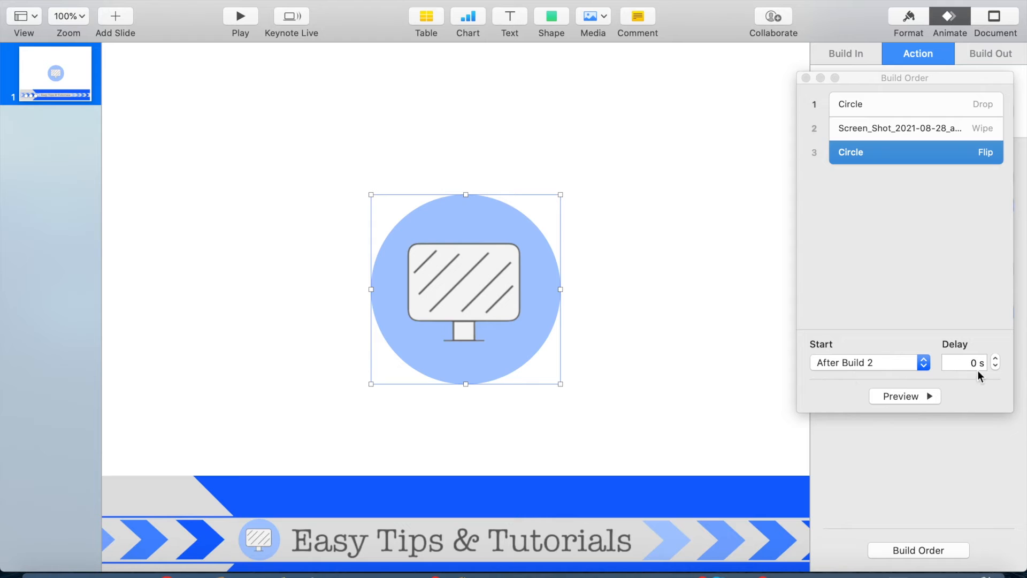
Increase the Flip build's delay, preview the animation, and close the build order window.
left_click(996, 359)
left_click(996, 359)
left_click(996, 360)
left_click(997, 360)
left_click(996, 359)
left_click(901, 396)
left_click(806, 78)
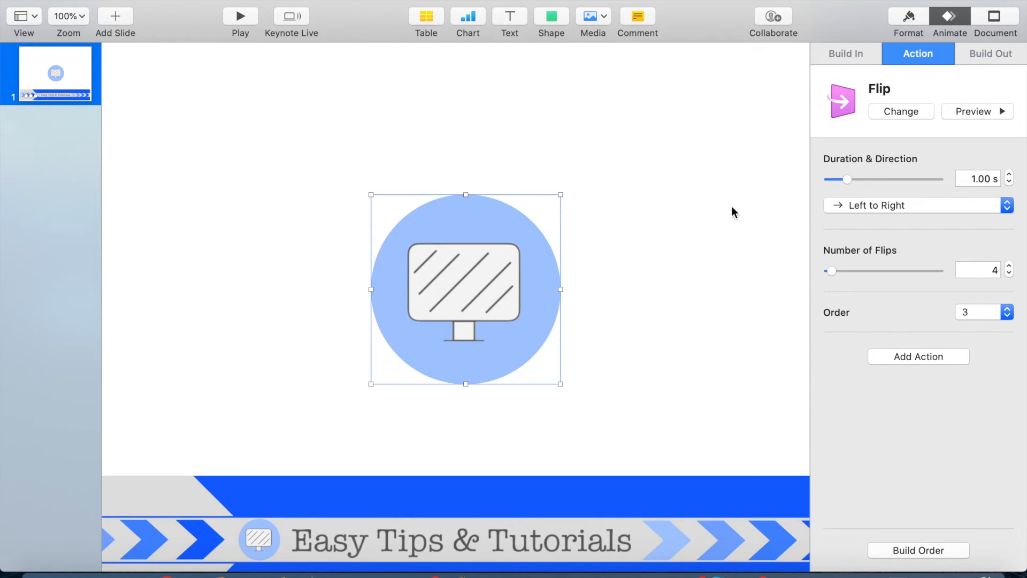
Add a Crumble build-out effect to the circle.
left_click(968, 56)
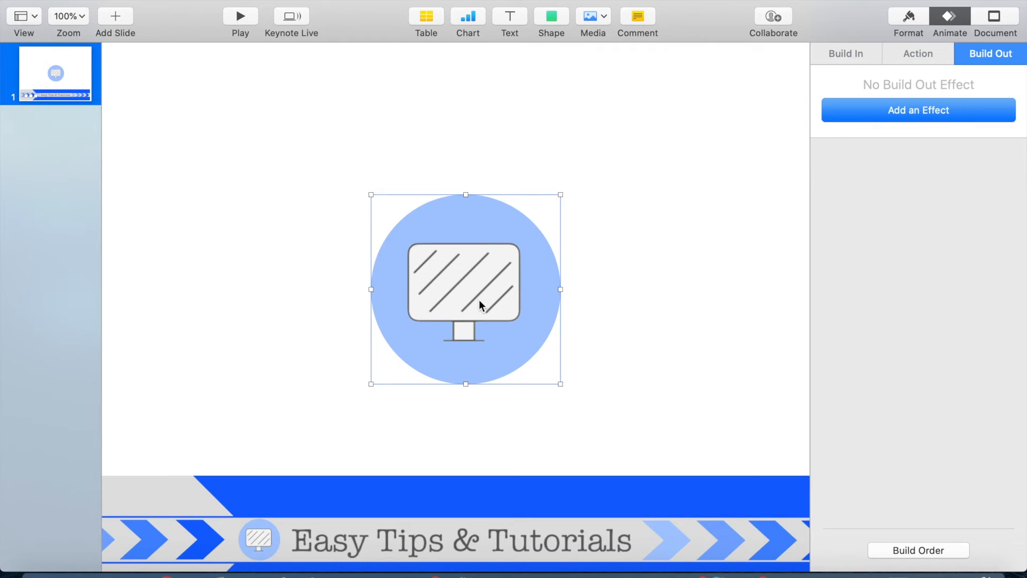
left_click(873, 115)
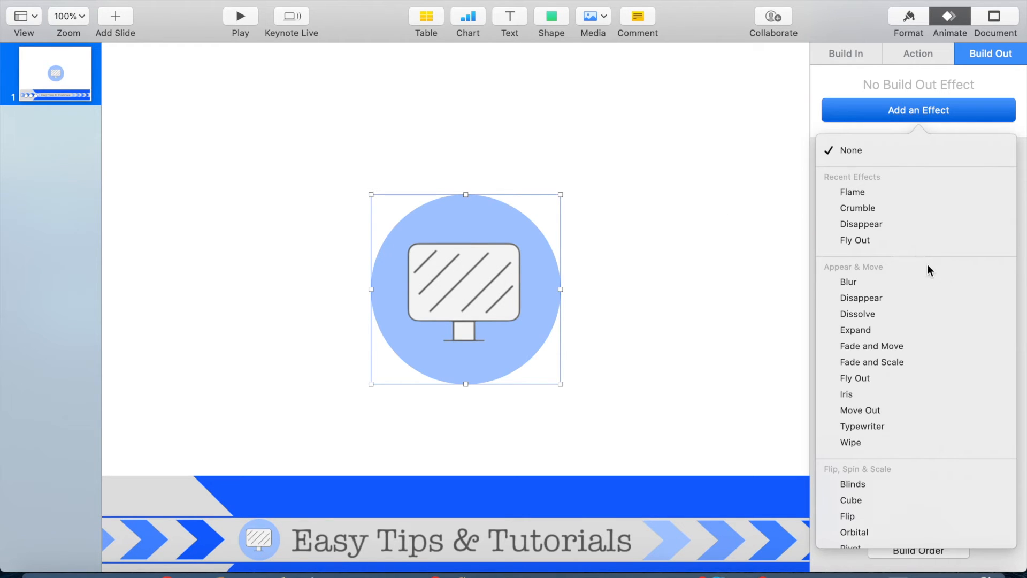
scroll(942, 404, "down", 2)
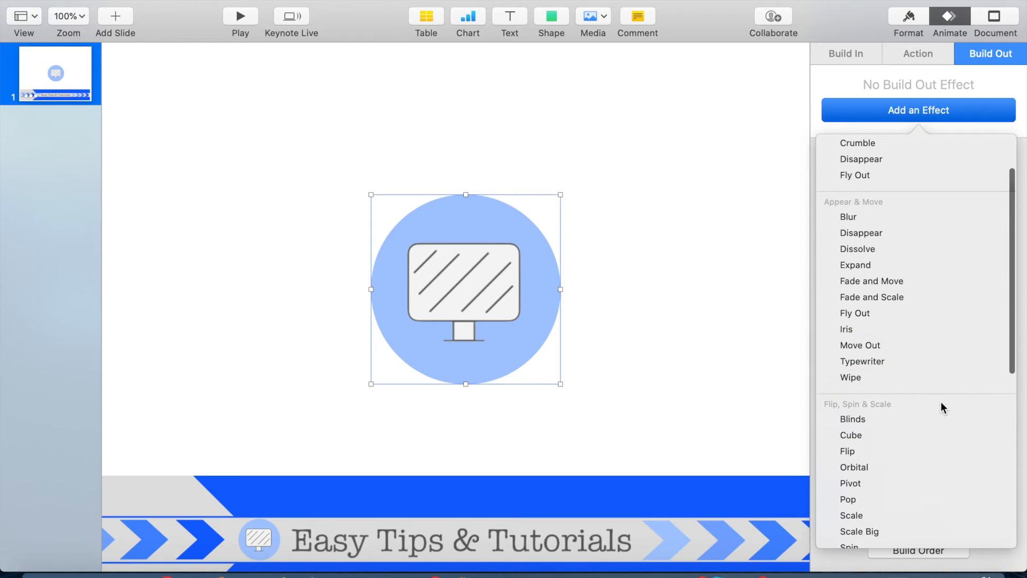
scroll(941, 401, "down", 5)
scroll(941, 402, "down", 4)
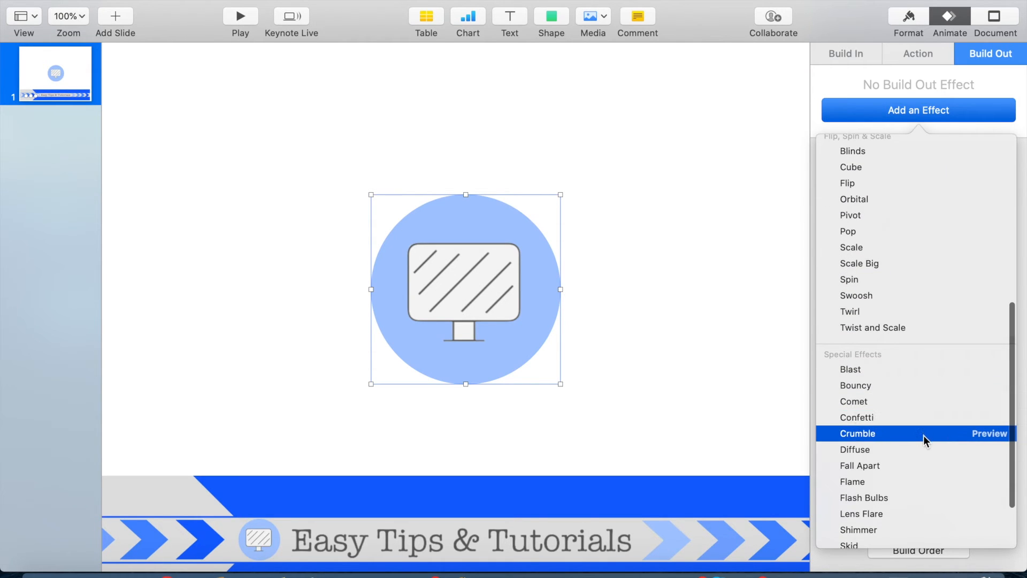
left_click(923, 439)
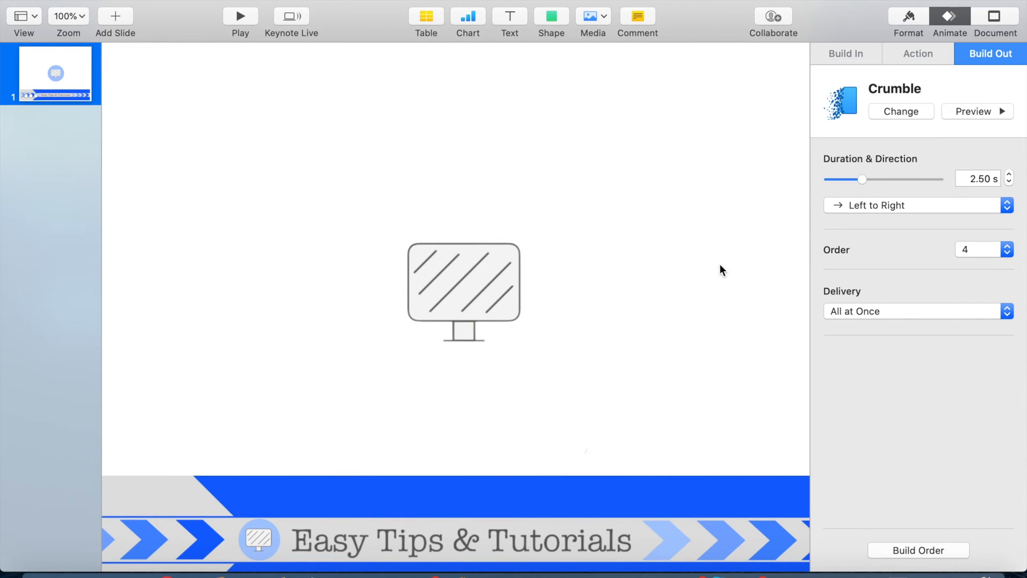
Set the circle's Crumble build to start After Build 3 with a 0.50 s delay, and preview the animation.
left_click(918, 550)
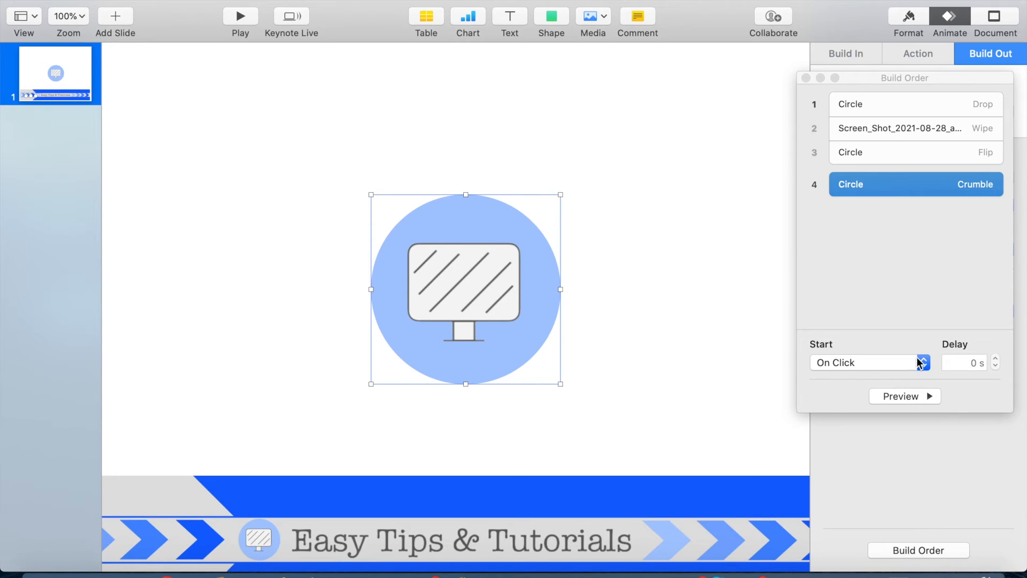
left_click(919, 362)
left_click(915, 376)
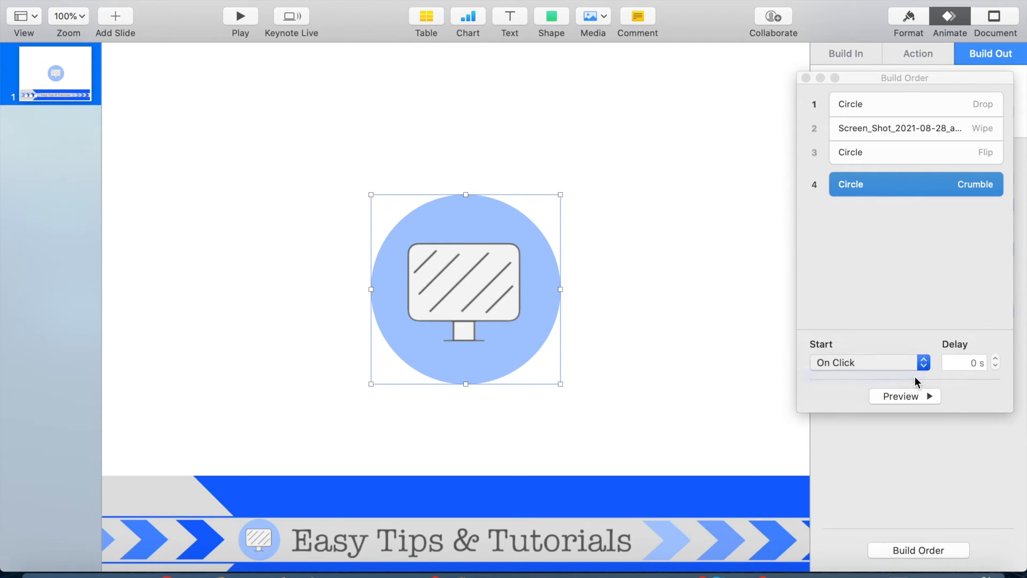
left_click(995, 358)
left_click(995, 359)
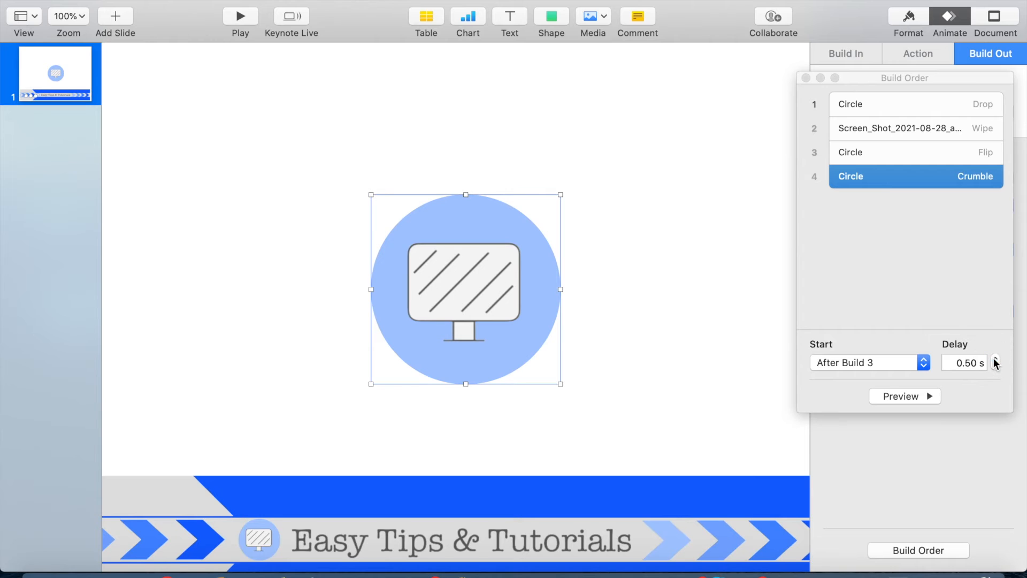
left_click(899, 396)
left_click(806, 78)
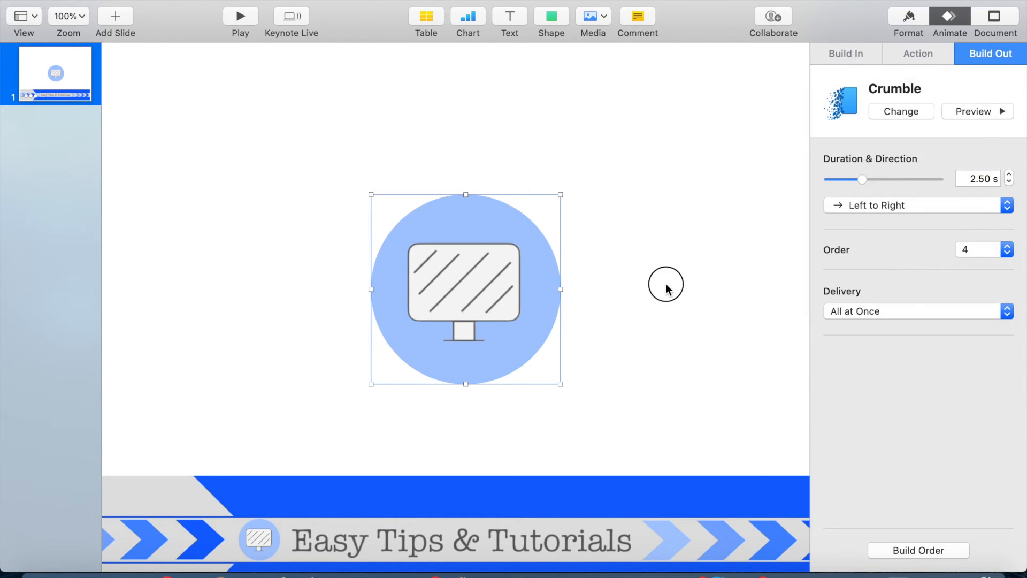
Select the monitor picture inside the circle and give it a Flame build-out effect.
left_click(666, 283)
left_click(501, 284)
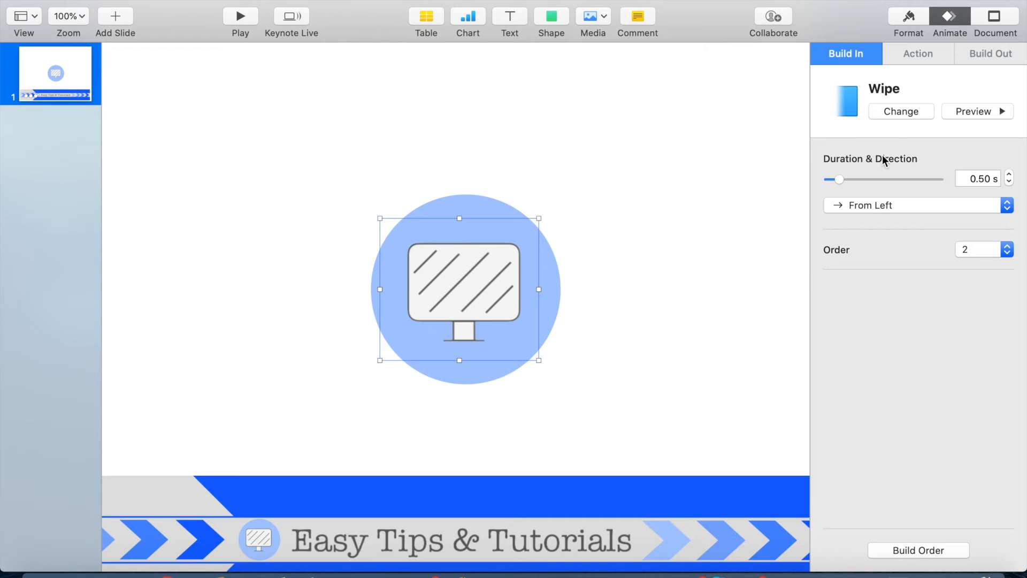
left_click(985, 52)
left_click(924, 114)
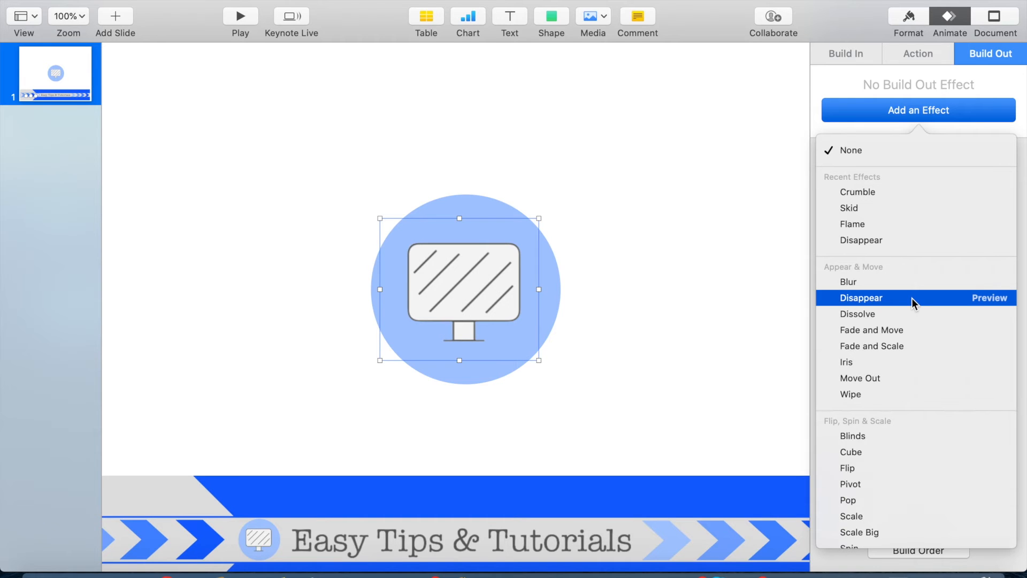
scroll(904, 389, "down", 5)
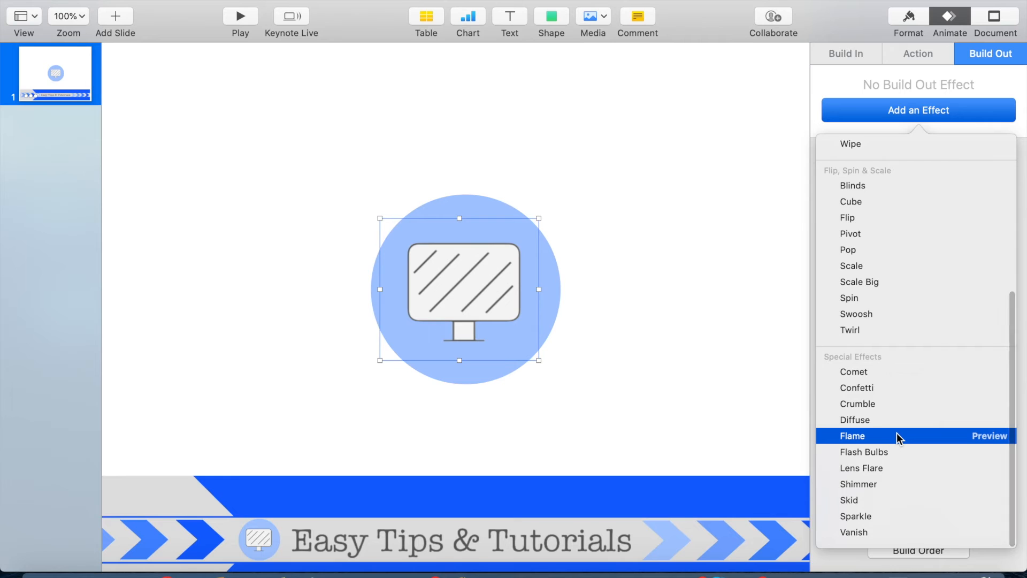
left_click(896, 435)
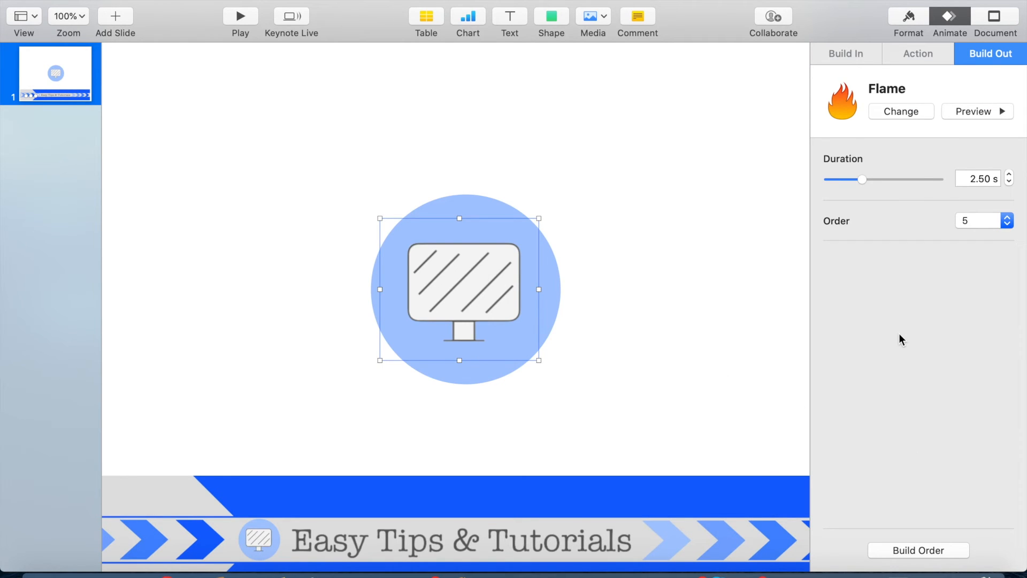
Try Flame durations of 11.50 s and 0.50 s on the monitor picture, previewing each.
left_click_drag(862, 179, 896, 180)
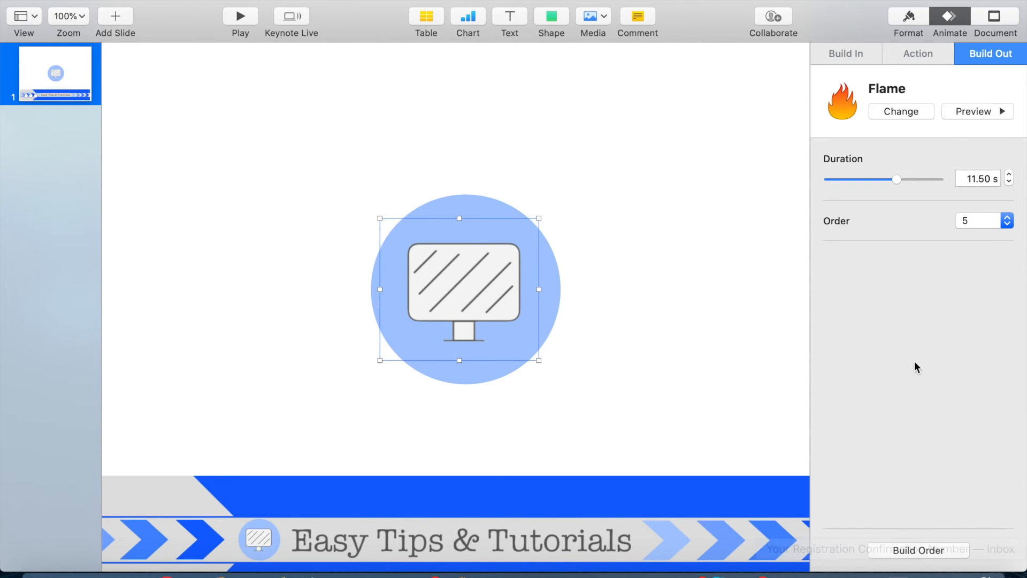
left_click(968, 111)
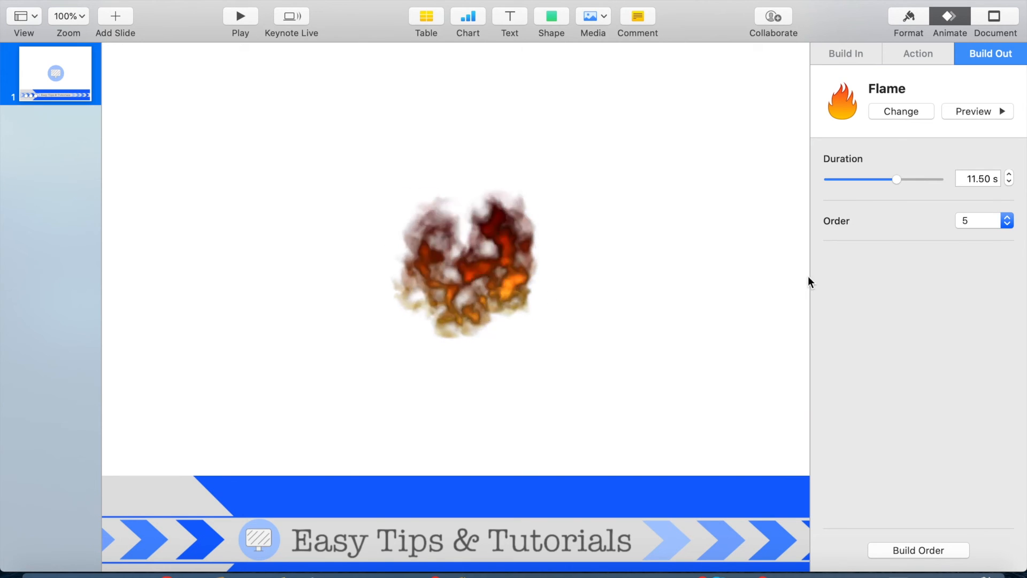
left_click_drag(899, 179, 844, 183)
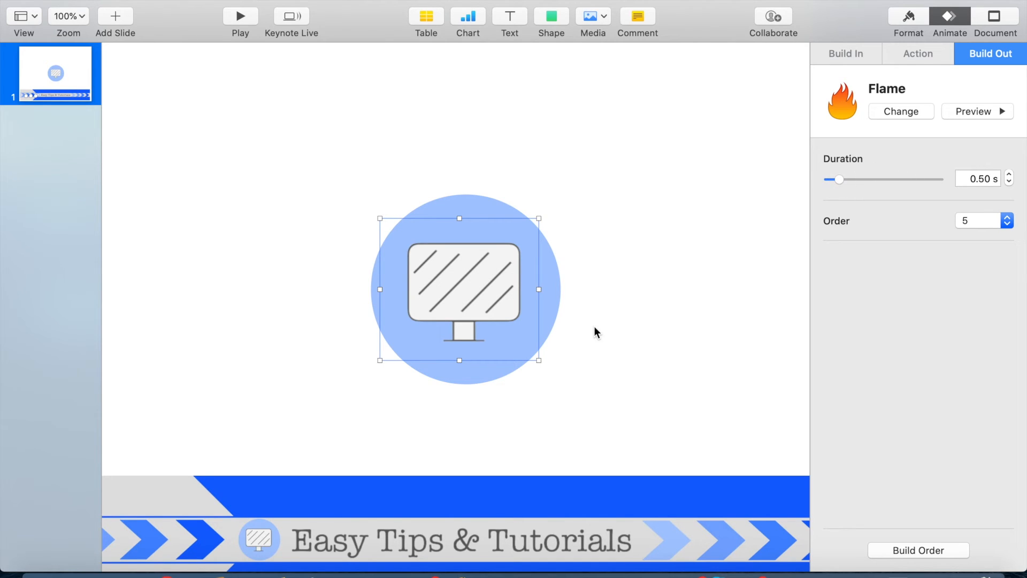
left_click(971, 112)
Lengthen the Flame effect's duration to a moderate value and preview it.
left_click_drag(843, 181, 866, 181)
left_click(974, 110)
Set the monitor picture's Flame build to start With Build 4, preview the animation, and close the build order window.
left_click(892, 551)
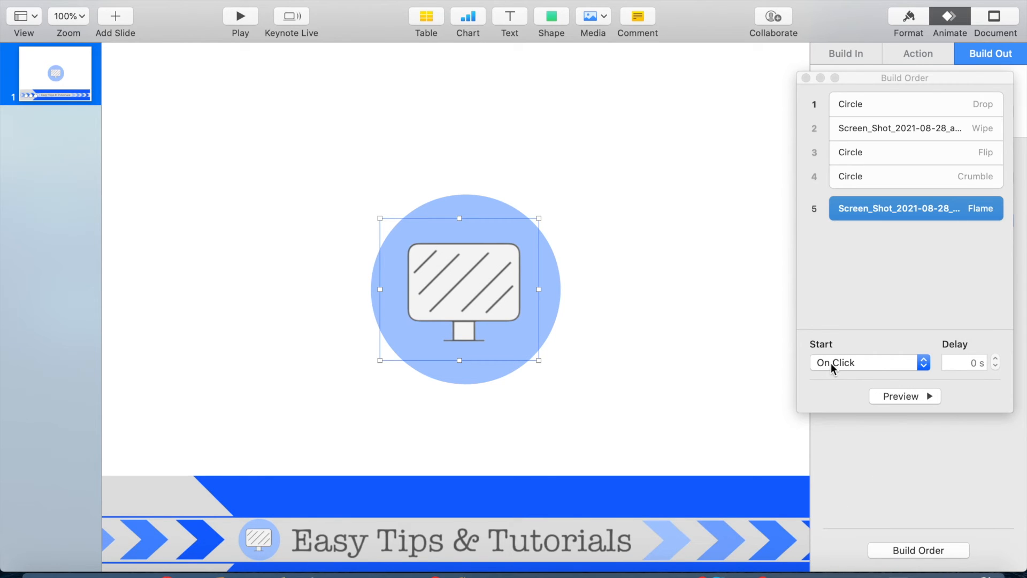
left_click(862, 367)
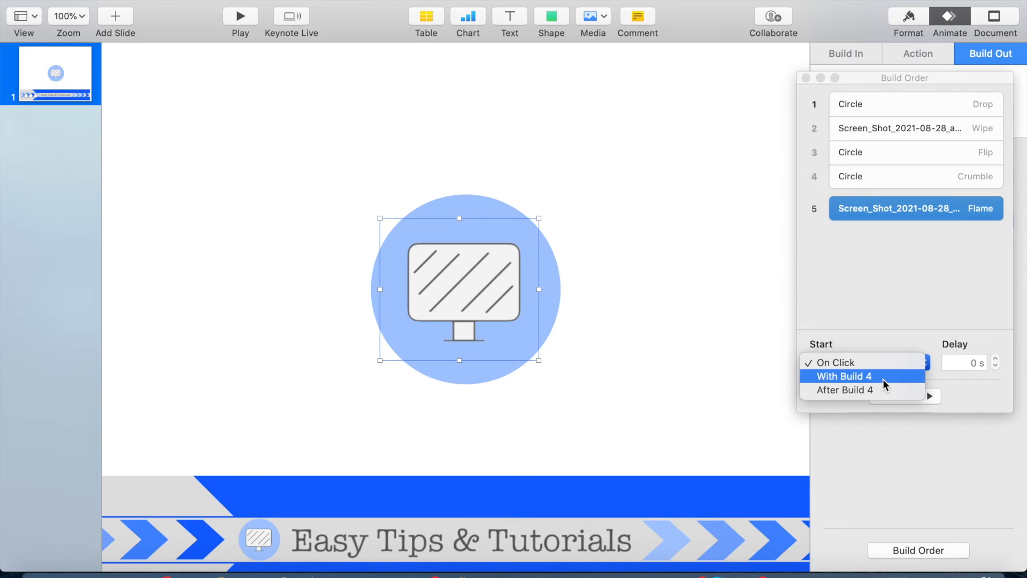
left_click(882, 379)
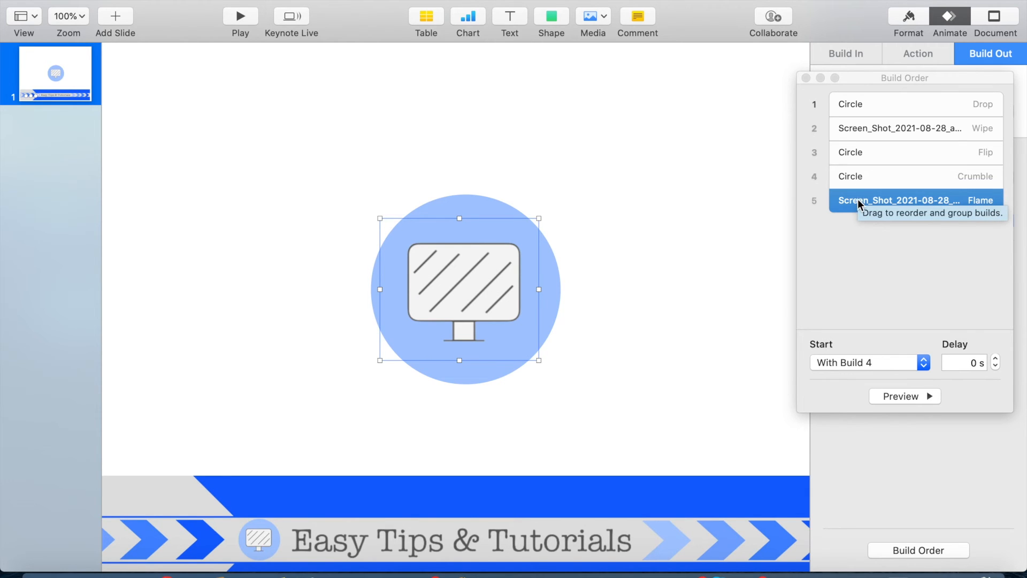
left_click(893, 396)
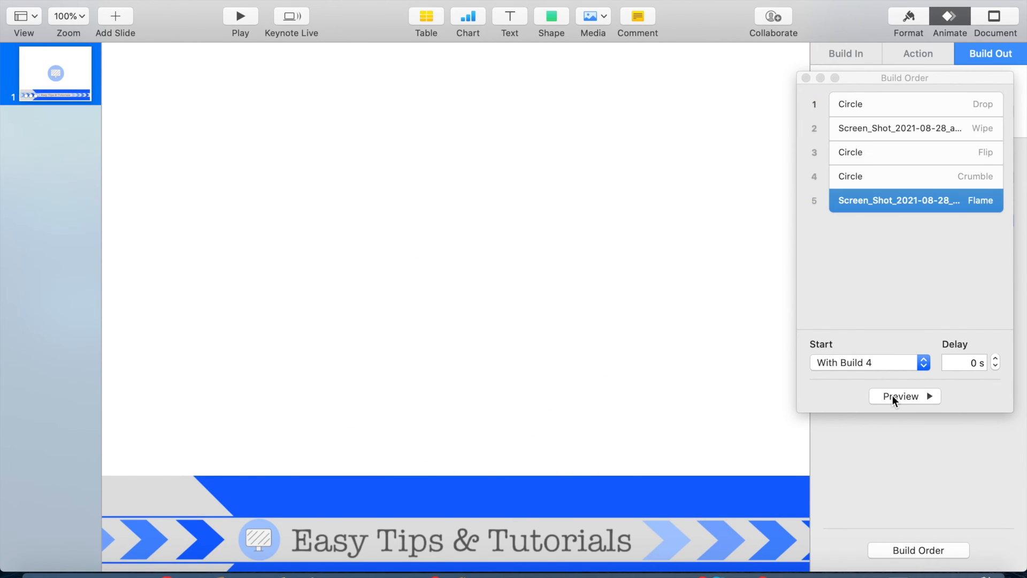
left_click(711, 300)
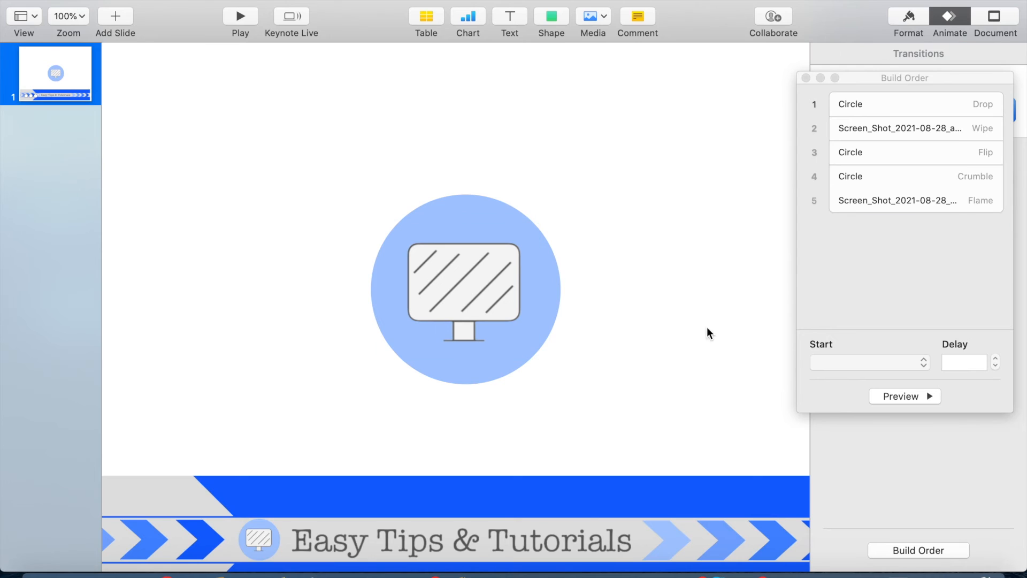
left_click(806, 78)
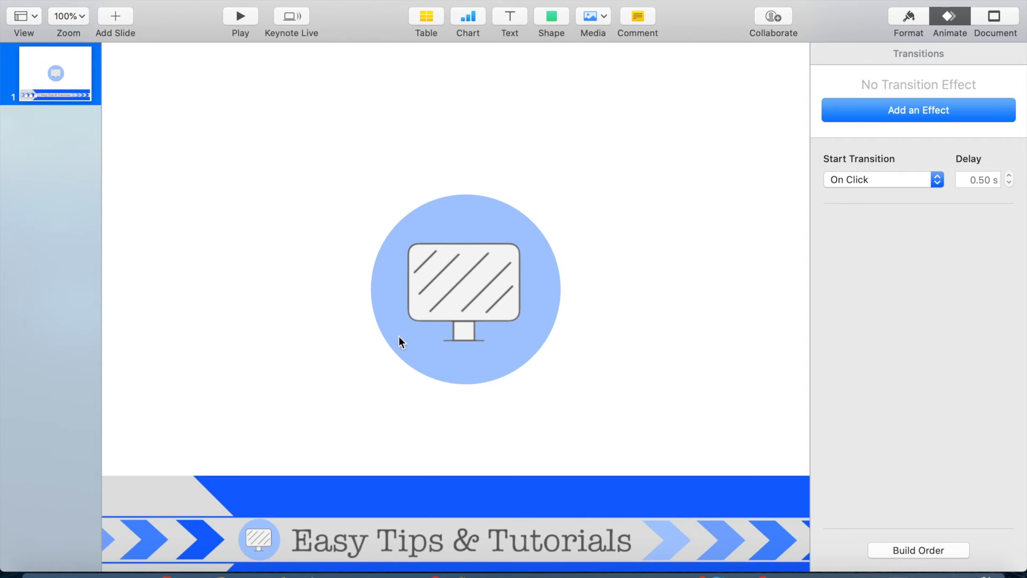
Move the Easy Tips & Tutorials banner up to the middle of the slide, over the circle.
left_click(423, 488)
left_click_drag(422, 489, 430, 250)
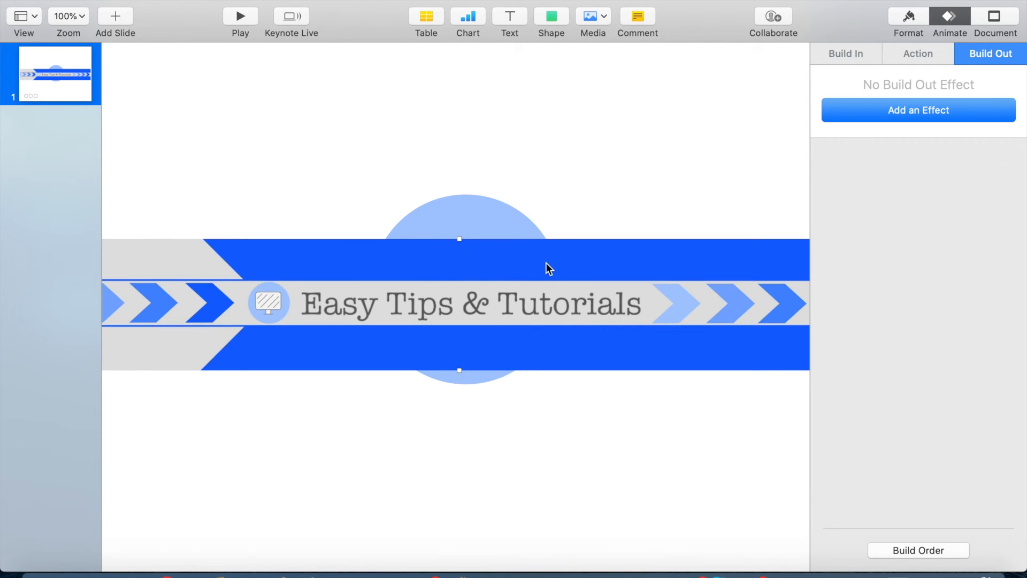
left_click_drag(549, 261, 547, 252)
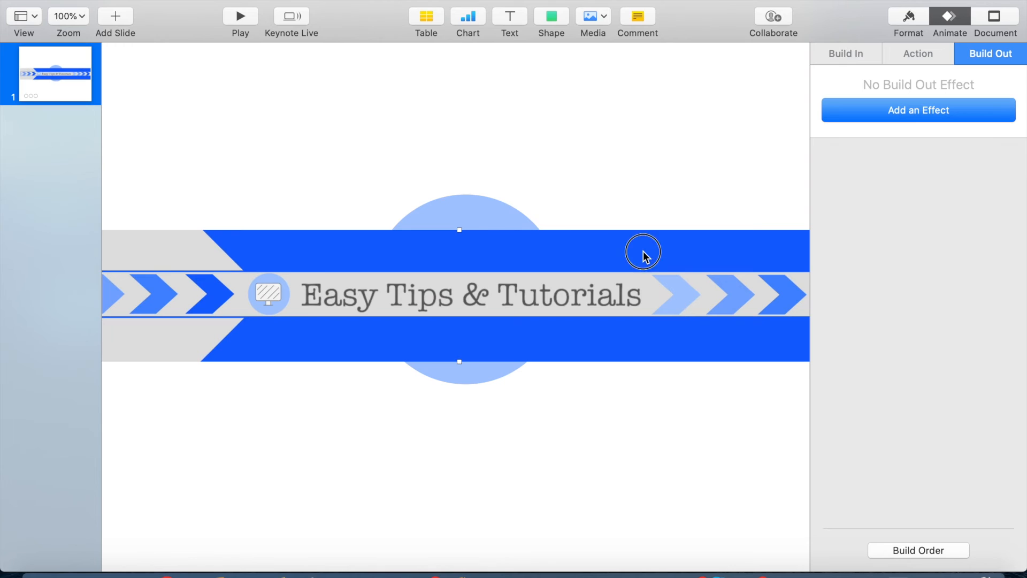
Add a Drift and Scale build-in effect to the Easy Tips & Tutorials banner.
left_click(847, 57)
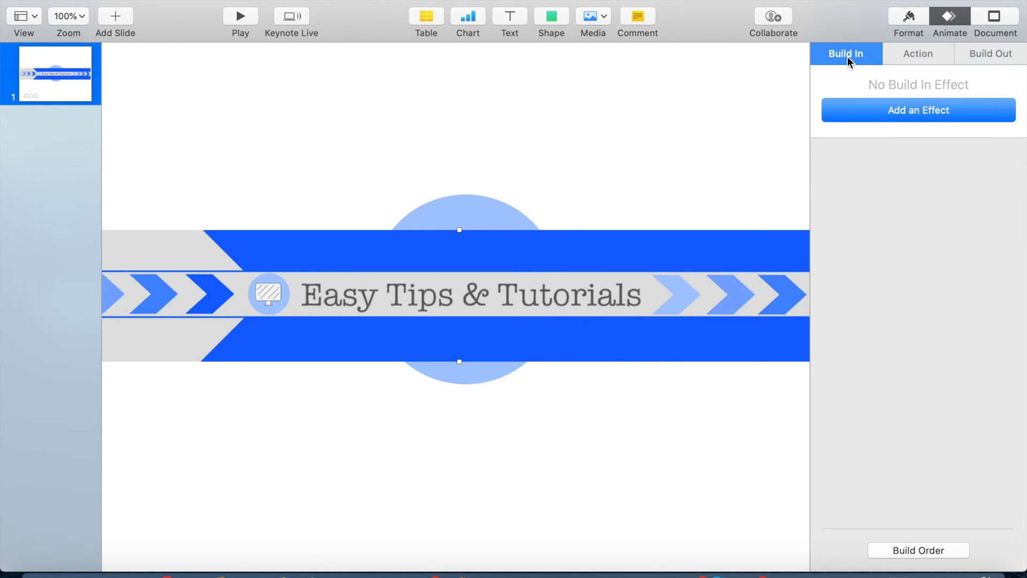
left_click(885, 110)
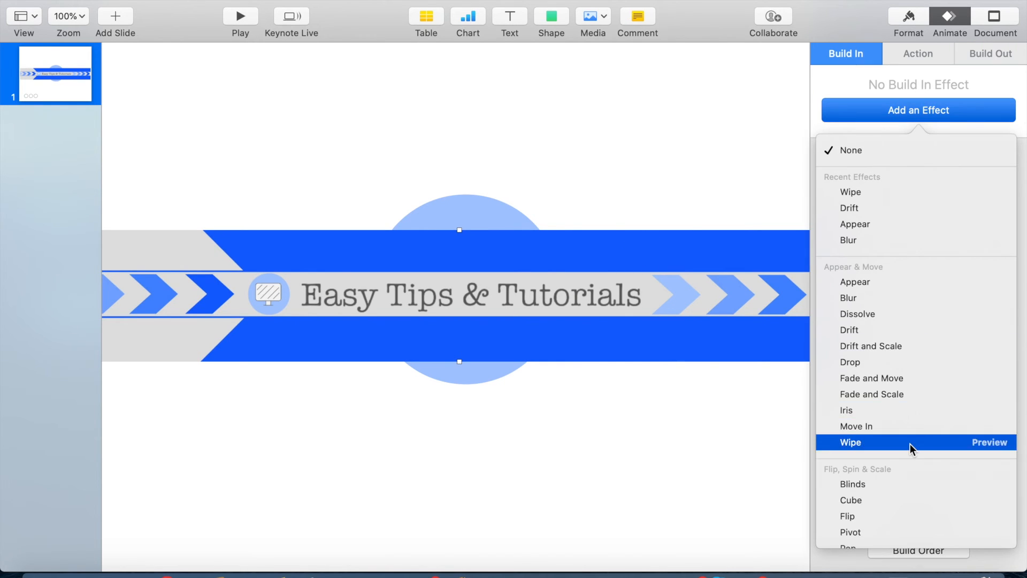
scroll(910, 445, "down", 3)
left_click(897, 301)
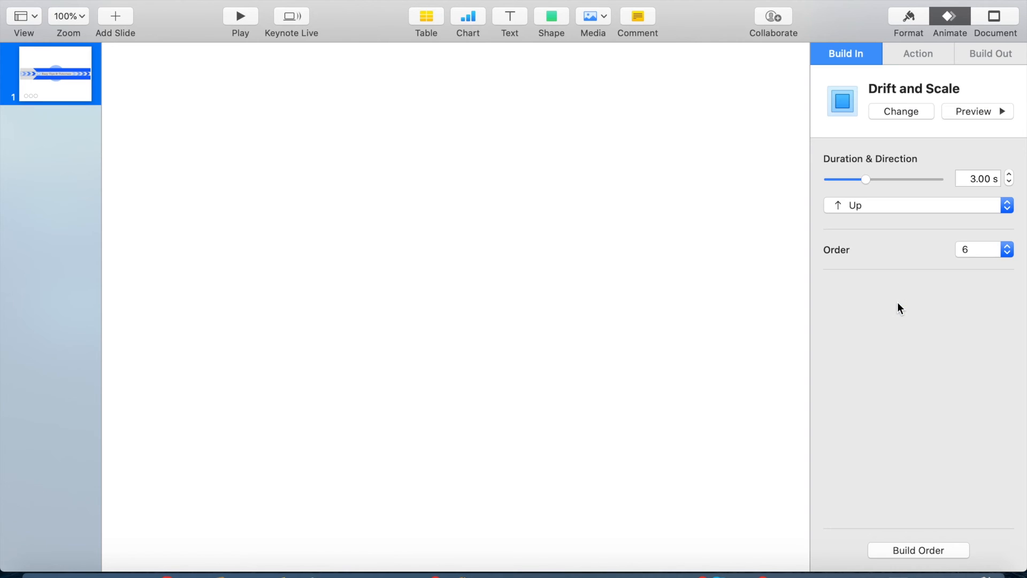